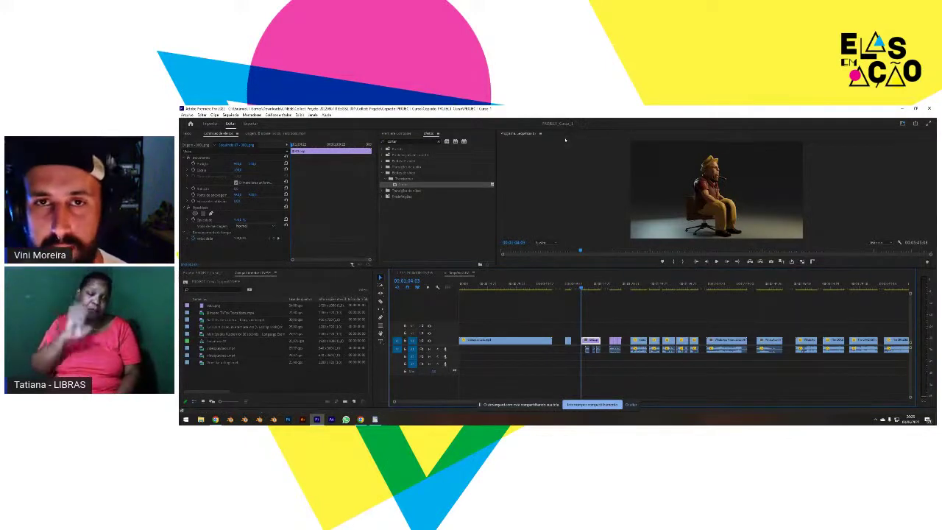
- Redock the Program monitor as a full-width panel, play the seated man animation in it, and return the playhead to that clip
left_click_drag(560, 134, 321, 120)
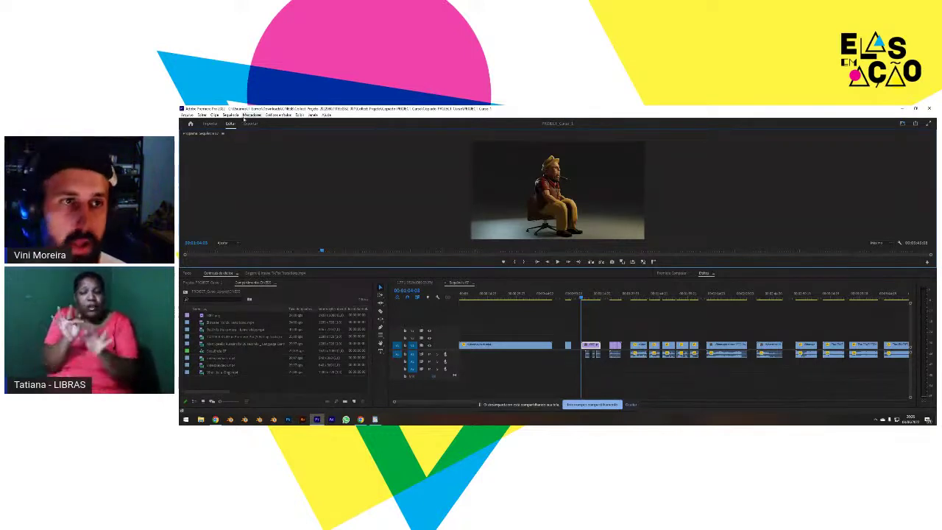
double_click(237, 136)
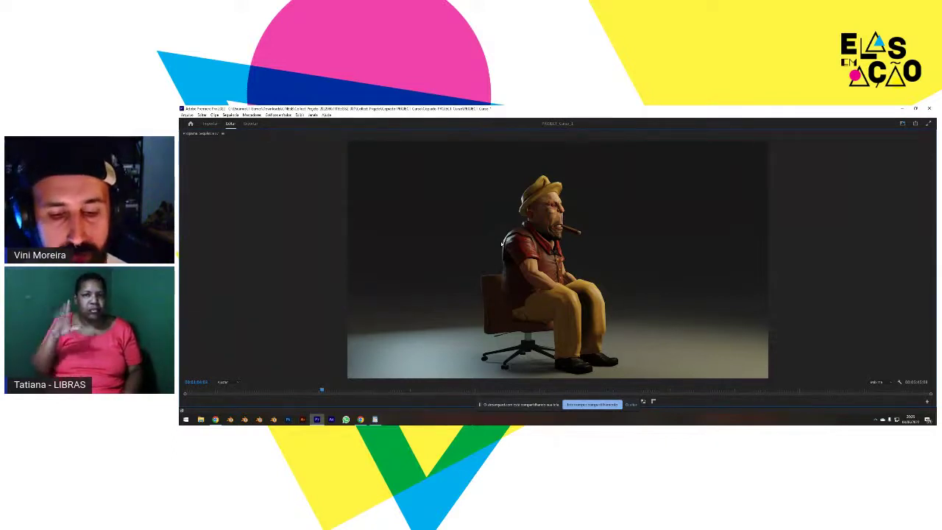
key("space")
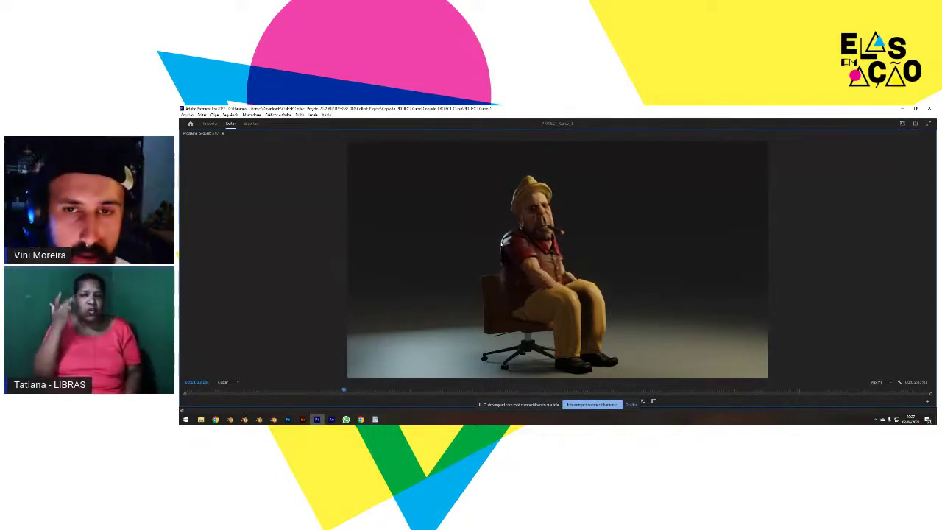
double_click(234, 135)
left_click(591, 298)
left_click(588, 296)
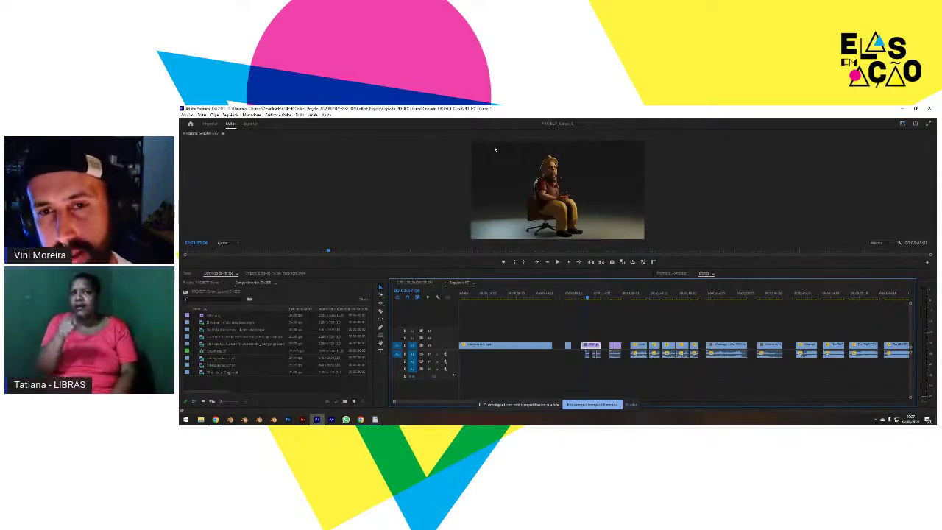
- Shift all clips after the seated man animation further along the timeline to leave empty space behind it
left_click(610, 347)
key("v")
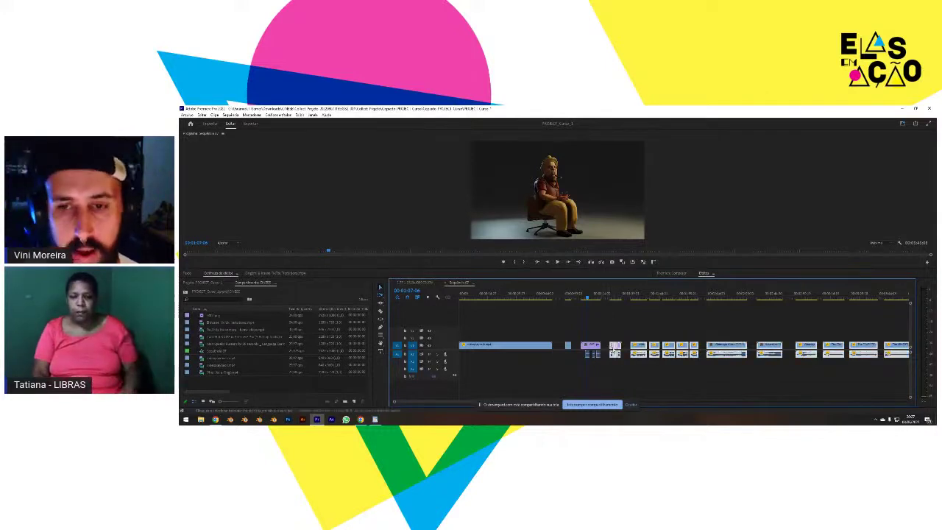
left_click_drag(641, 346, 695, 346)
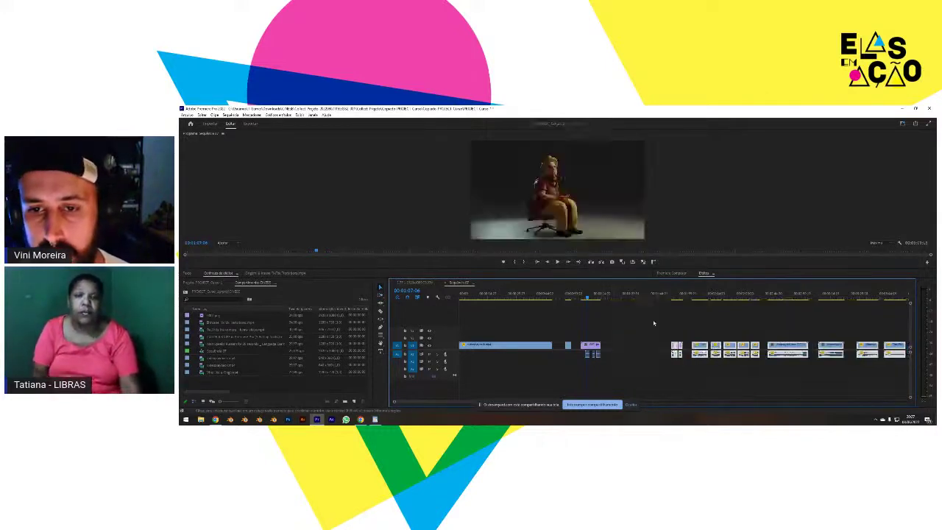
- Enlarge the Program monitor and play the seated man animation from the start of its clip
key("=")
key("=")
key("Up")
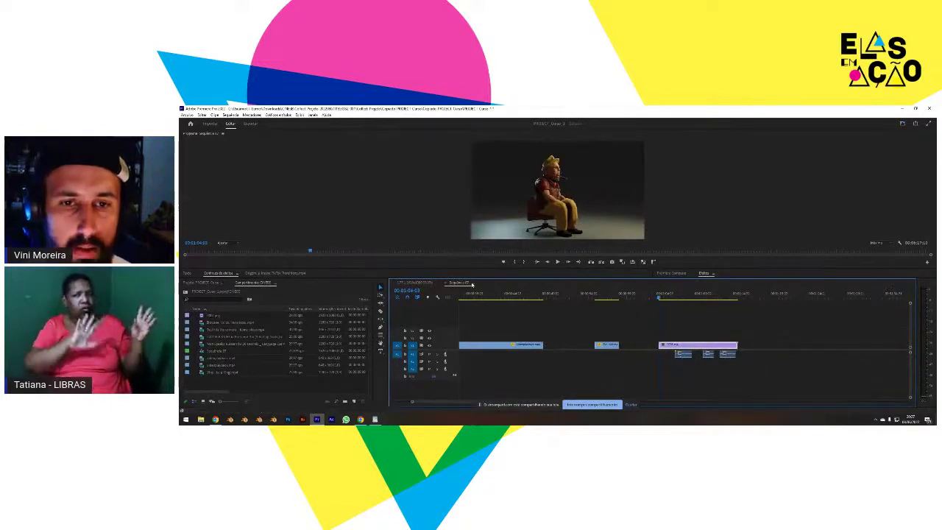
left_click_drag(475, 280, 475, 313)
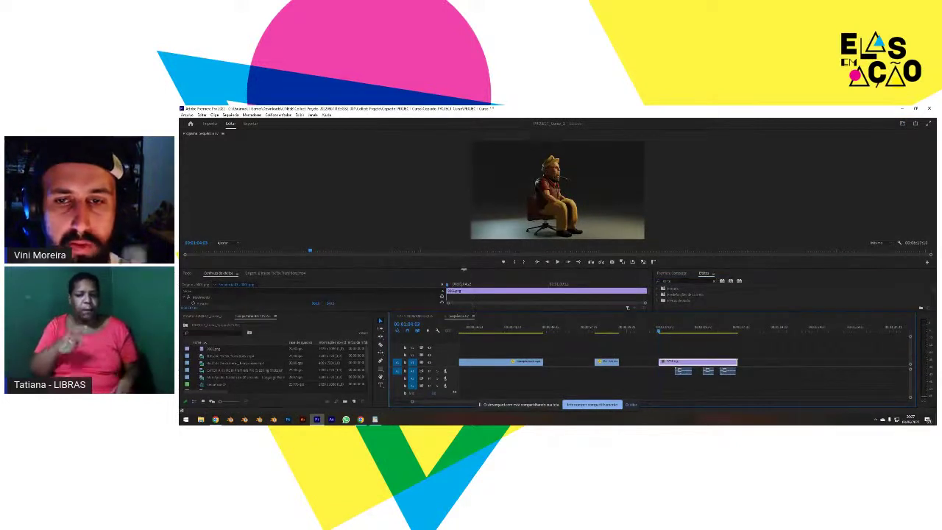
left_click_drag(446, 268, 445, 321)
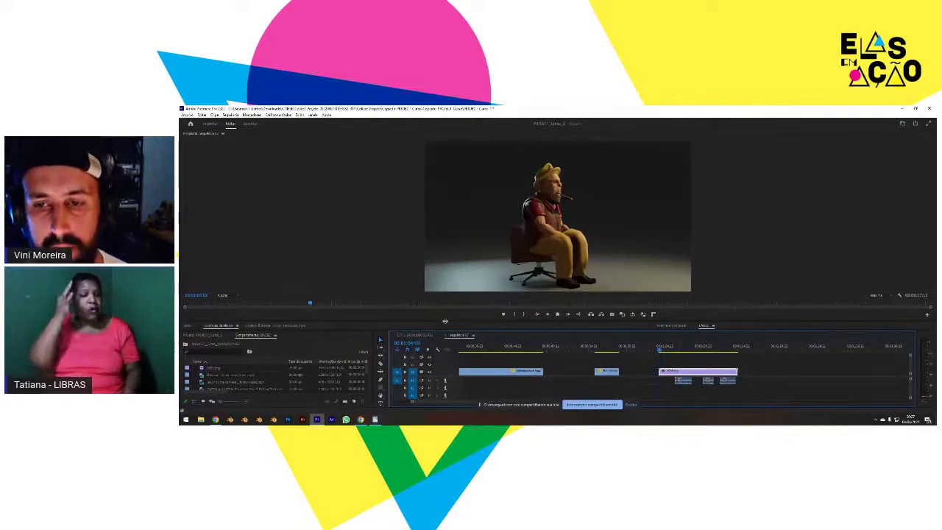
key("space")
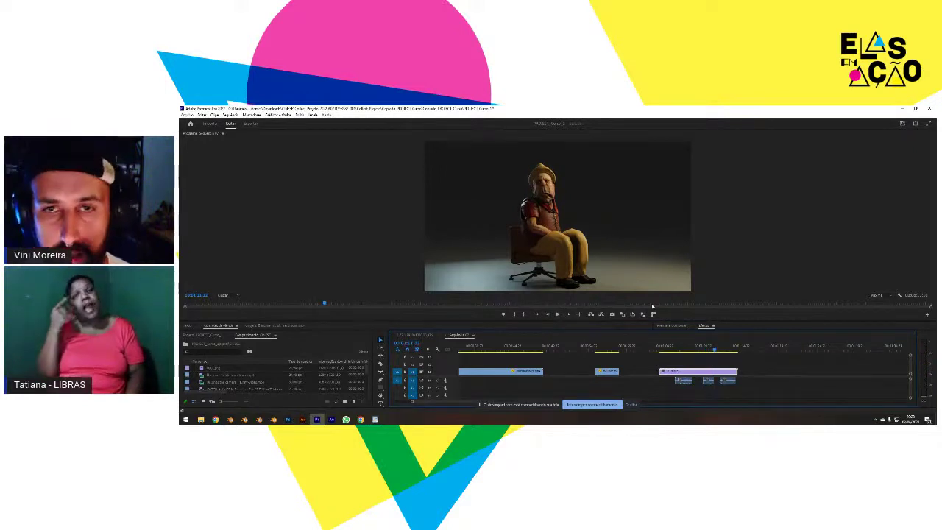
- Duplicate the seated man clip with its three audio pieces into the empty space after the original
key("super")
left_click(771, 393)
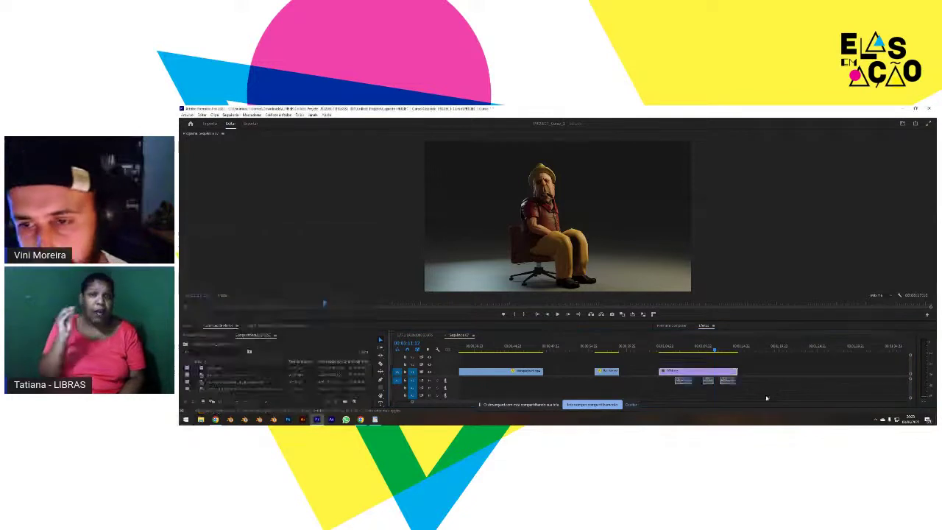
left_click_drag(762, 395, 664, 365)
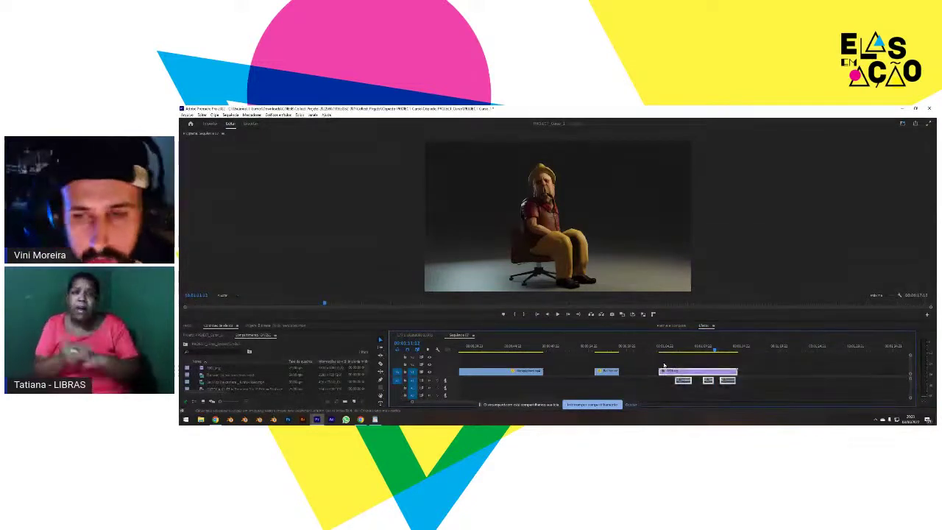
left_click(757, 348)
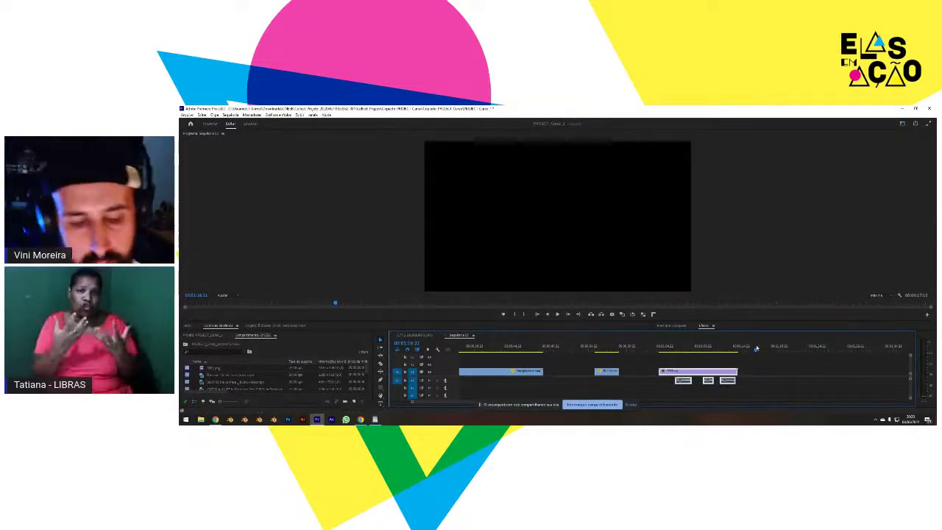
key("ctrl+v")
left_click(775, 361)
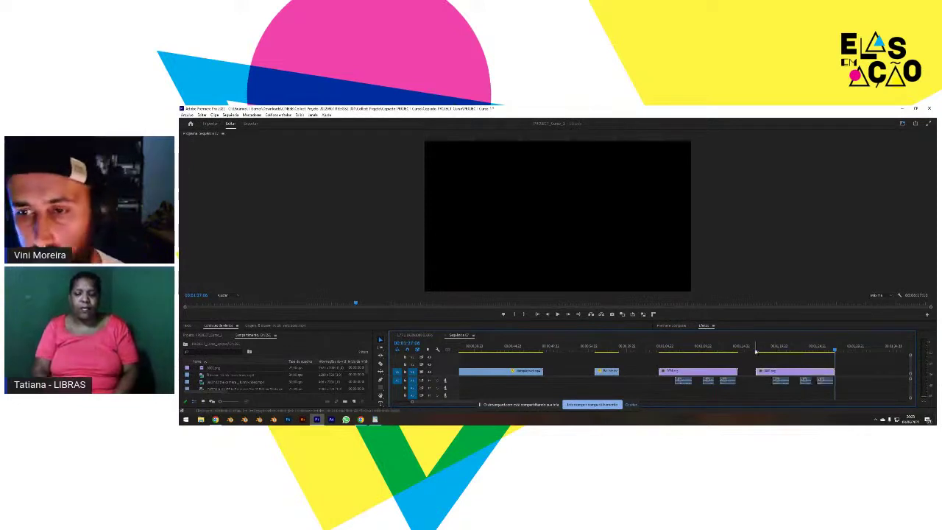
- Trim the beginning of the duplicated clip so that it starts where its first audio piece begins
left_click_drag(757, 349, 763, 351)
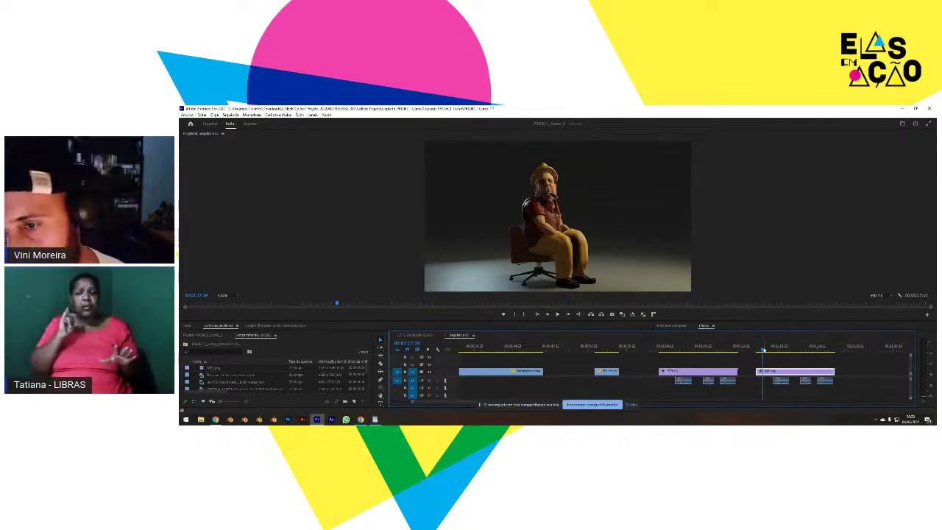
left_click_drag(763, 352, 772, 371)
scroll(746, 376, "down", 2)
key("equal")
key("equal")
key("equal")
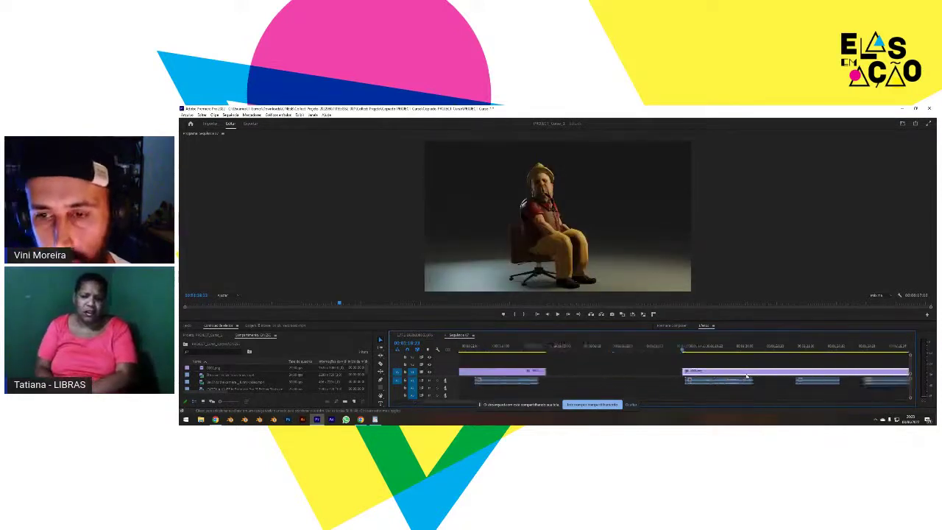
left_click_drag(686, 374, 690, 373)
key("Down")
key("minus")
scroll(687, 366, "down", 3)
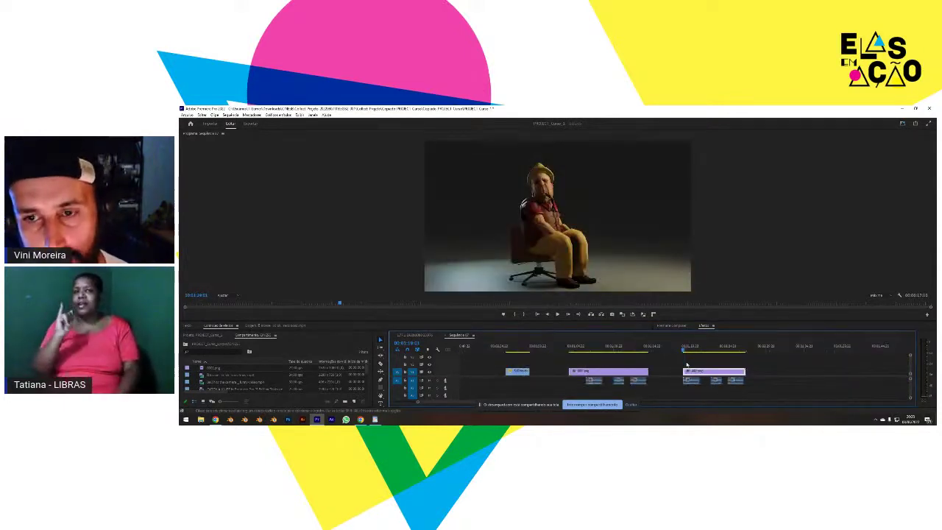
- Cut the duplicated clip at the pauses between its audio pieces and remove the silent segments along with their gaps
key("space")
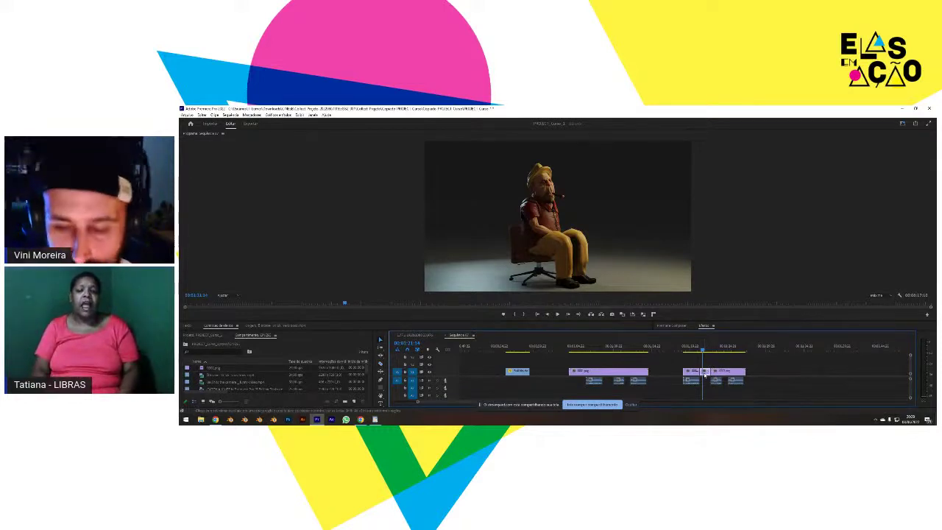
key("Delete")
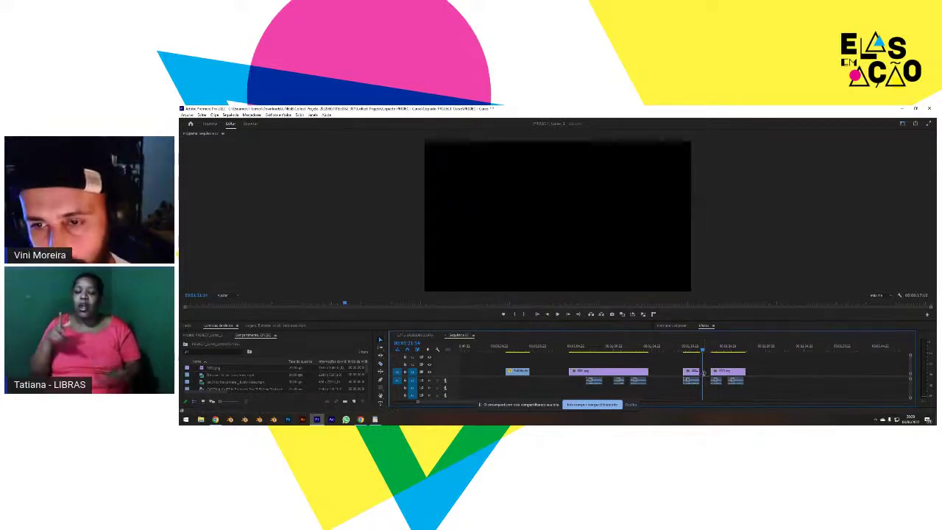
left_click(704, 374)
key("Delete")
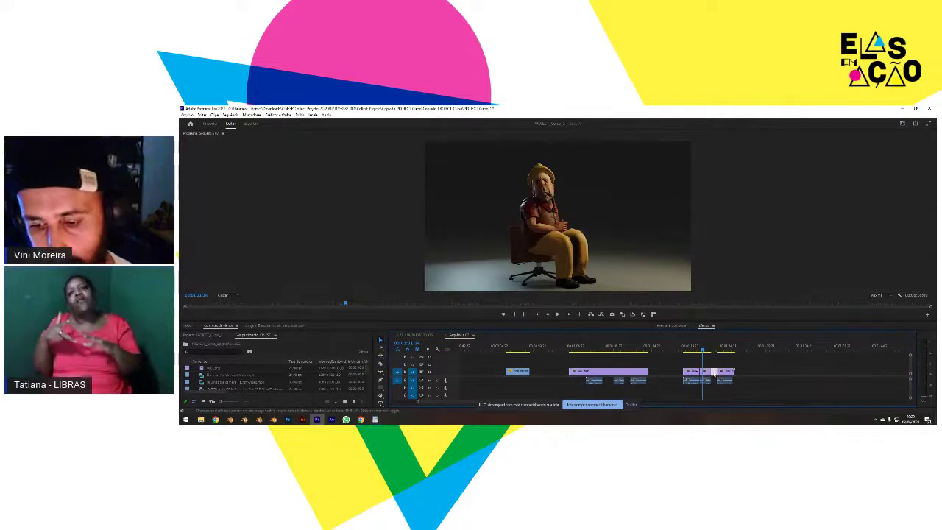
- Play the tightened copy from its start and trim the last piece to the end of its audio
left_click_drag(676, 348, 685, 350)
key("space")
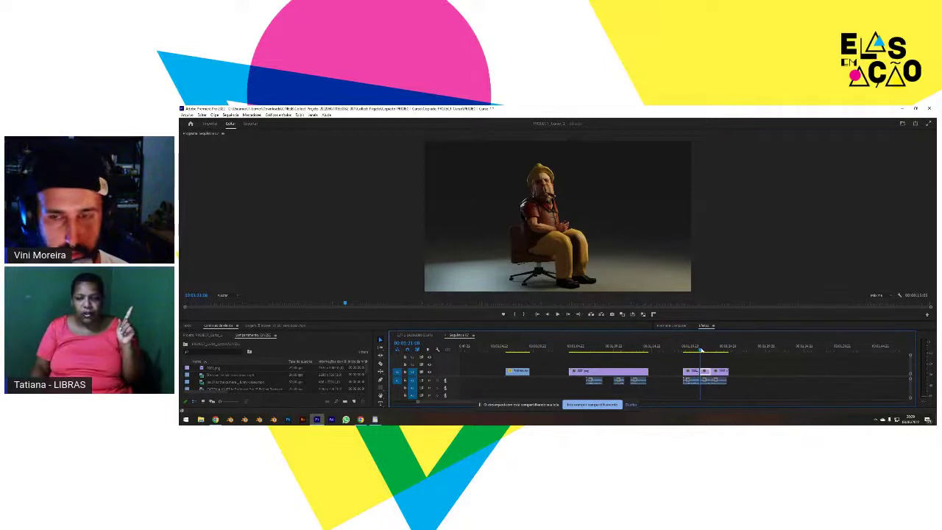
left_click(773, 381)
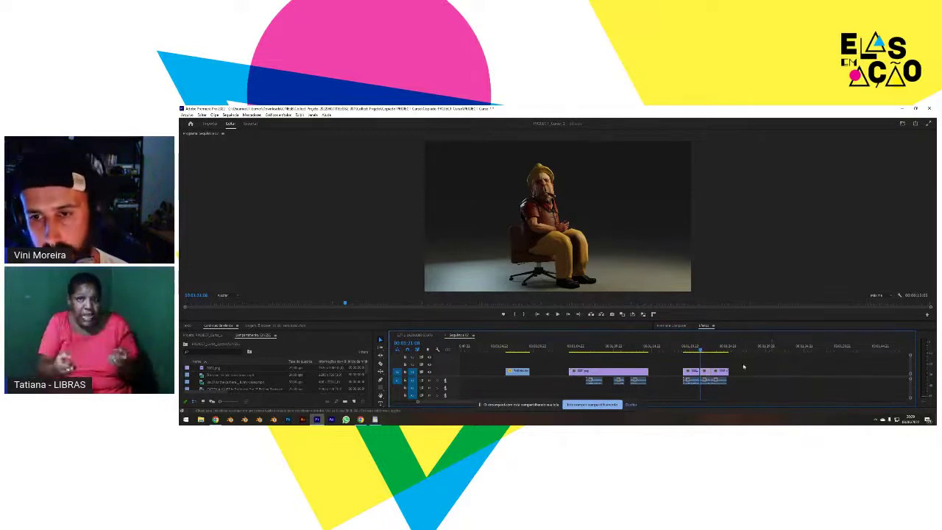
left_click_drag(729, 371, 728, 371)
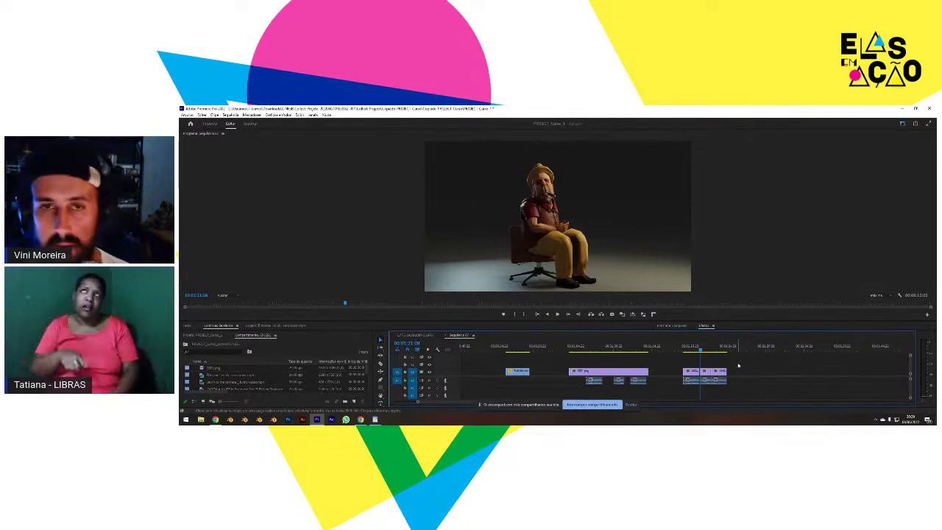
- Compare the frames around the copy's first cut and scale up the middle piece for a closer shot of the seated man
left_click(700, 351)
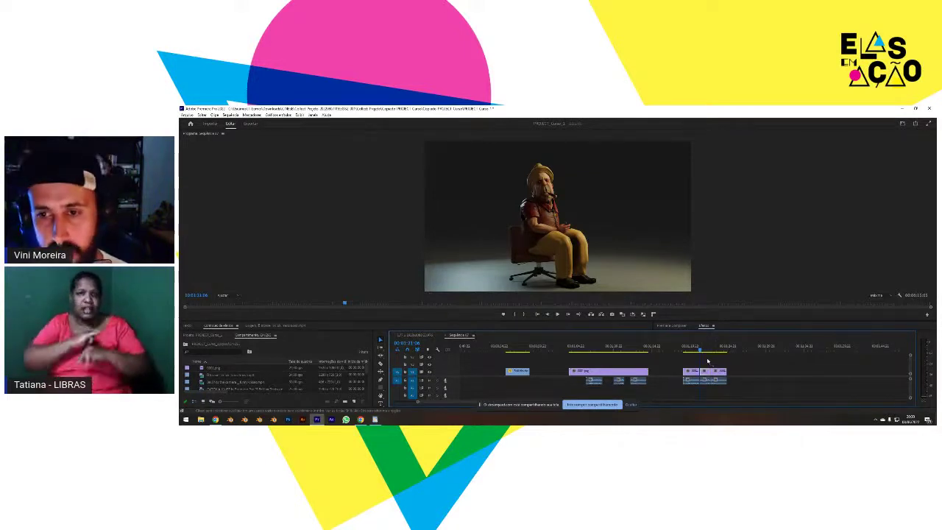
left_click(697, 352)
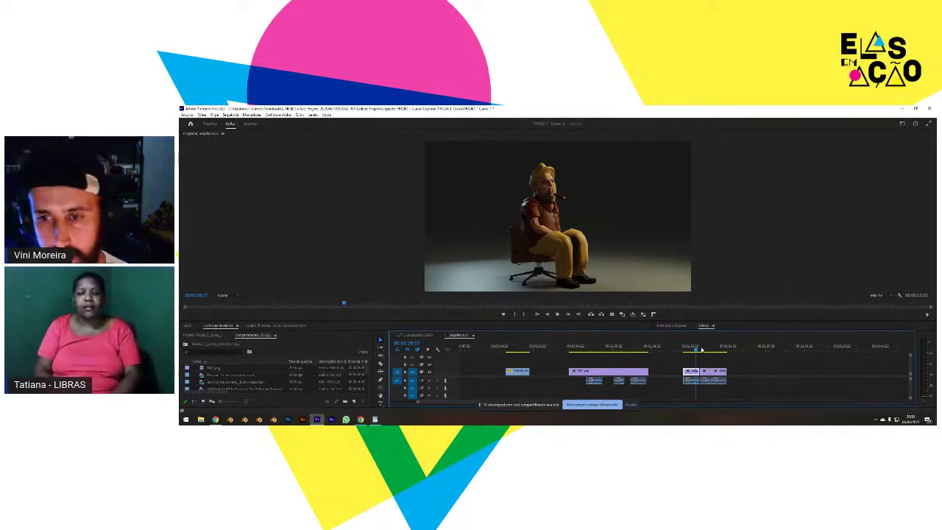
left_click(701, 351)
left_click(698, 350)
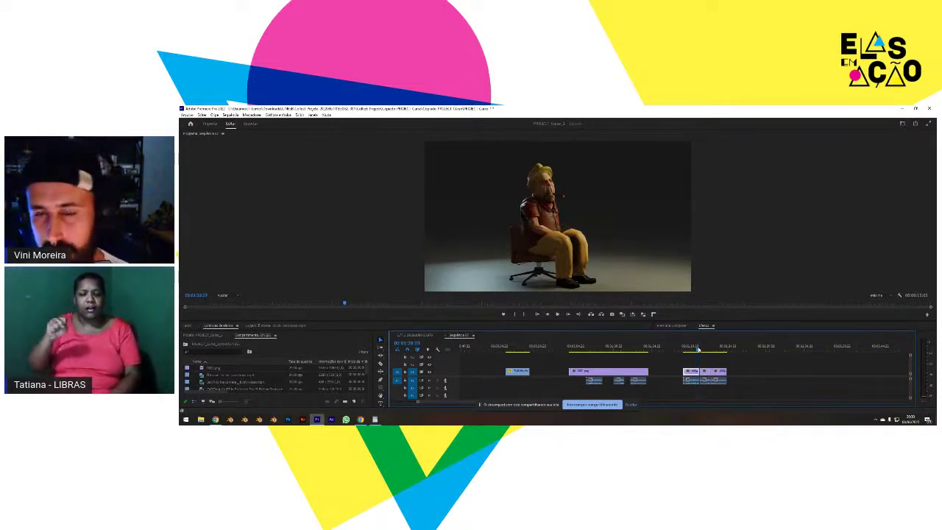
left_click(703, 351)
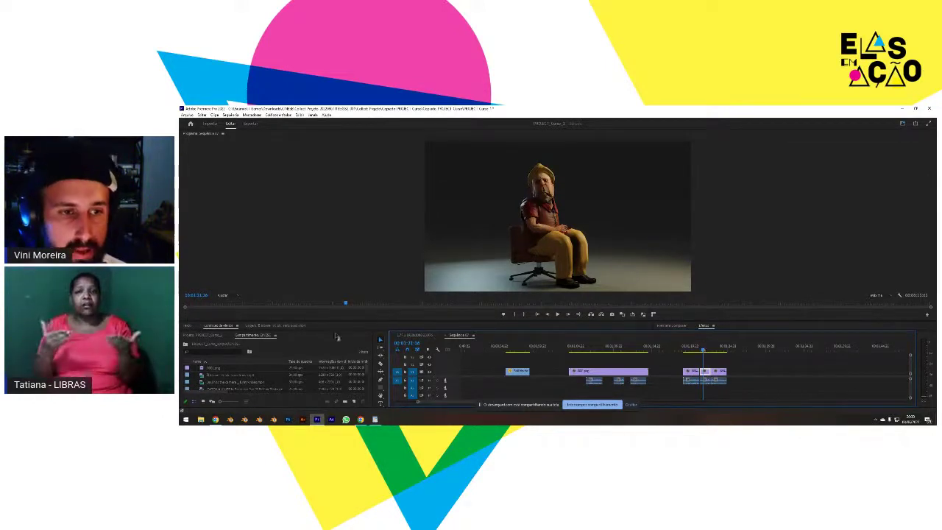
left_click_drag(338, 320, 330, 255)
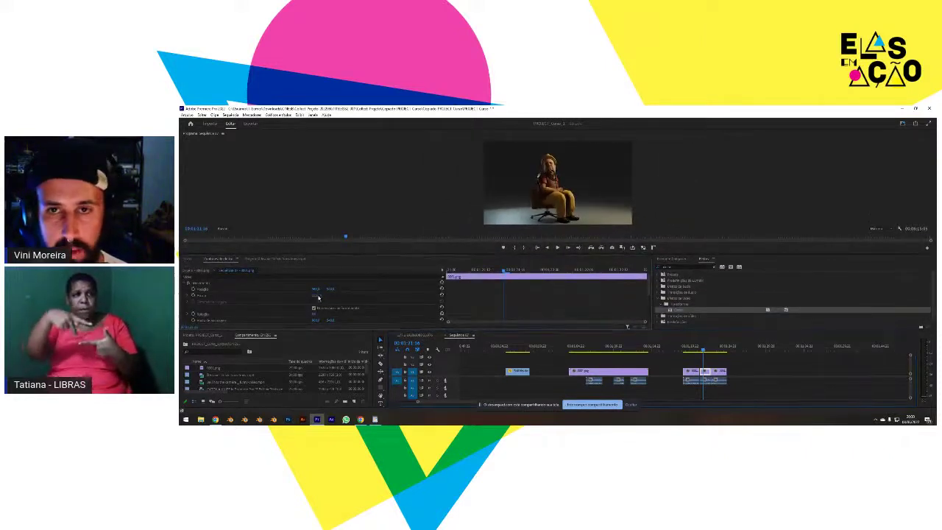
mouse_move(317, 297)
left_mouse_down()
mouse_move(366, 290)
mouse_move(330, 291)
left_mouse_up()
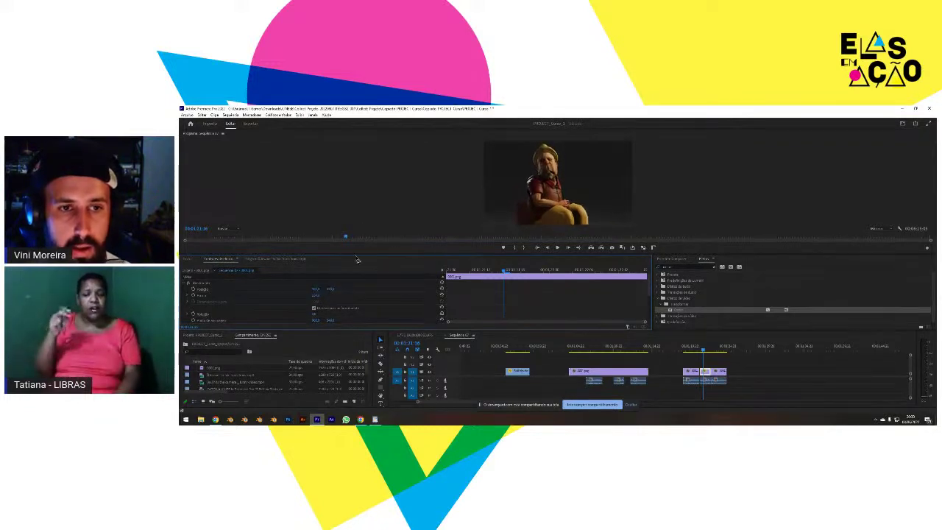
left_click_drag(358, 260, 367, 300)
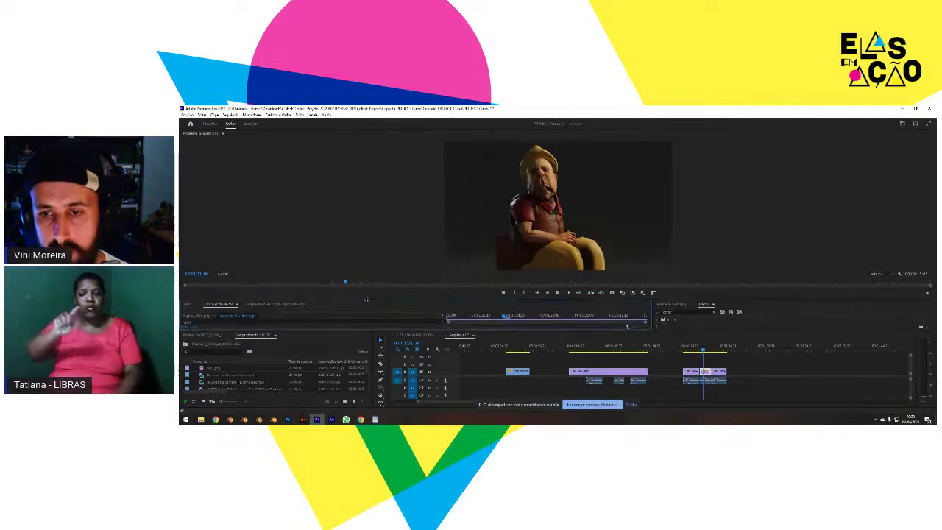
- Play the edited copy from its start with the first audio track muted to check the framing changes
left_click_drag(692, 349, 684, 349)
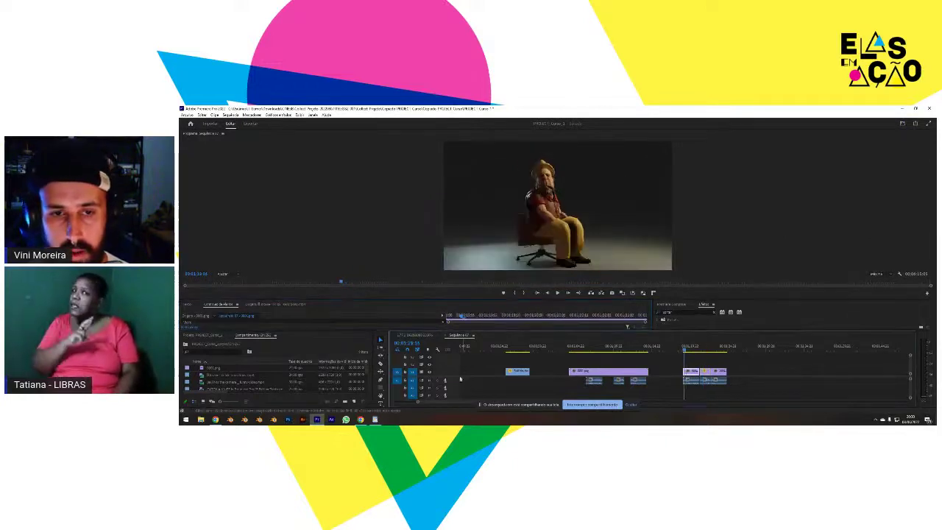
left_click(429, 380)
key("space")
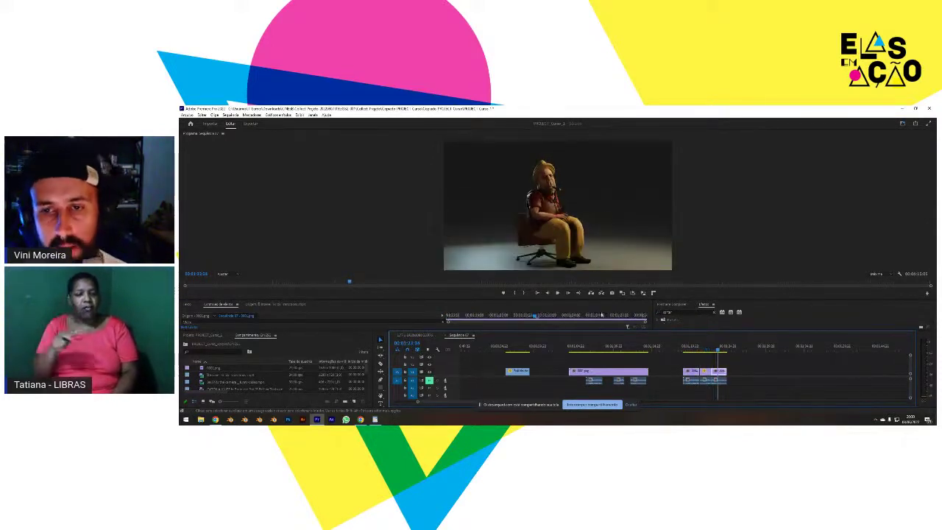
- Scale up the last piece of the copy for a moderately closer shot and return the playhead to the copy's start
left_click_drag(369, 298, 375, 264)
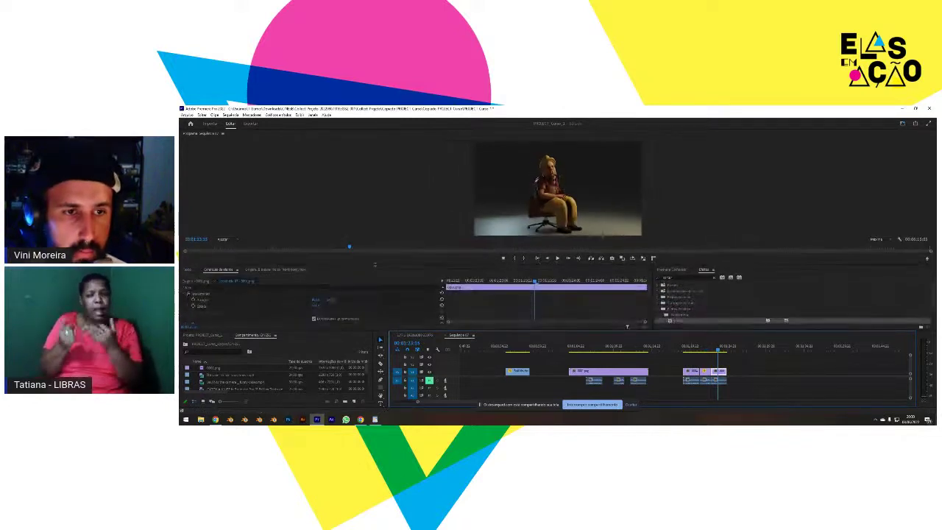
left_click_drag(316, 306, 342, 306)
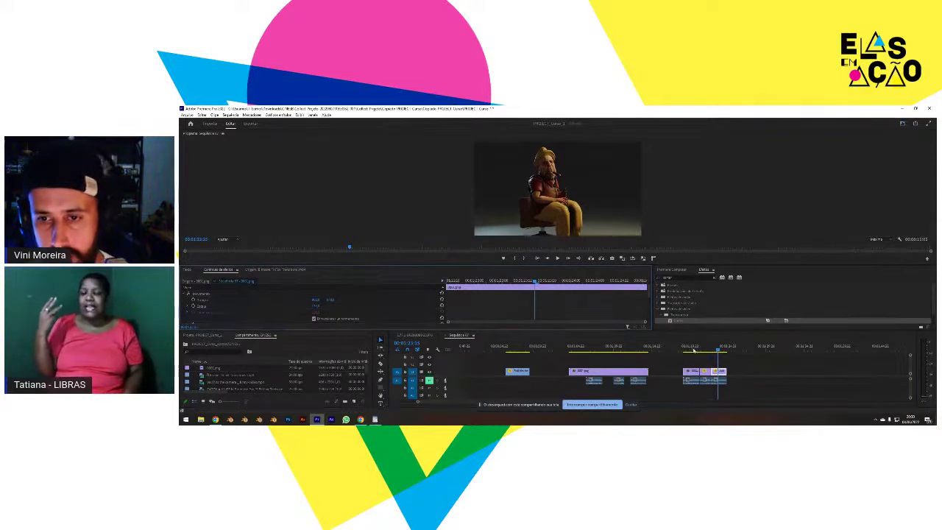
left_click(692, 348)
left_click_drag(693, 350, 684, 350)
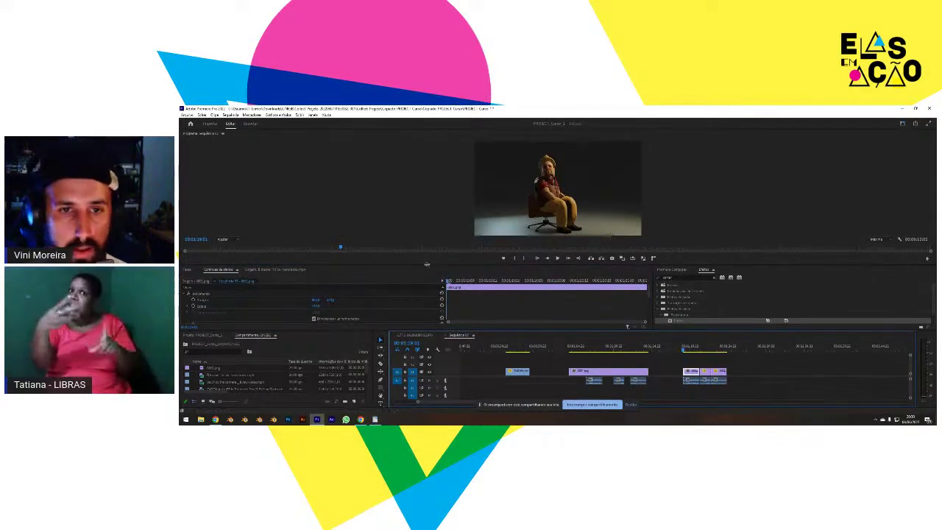
- Enlarge the program preview, play the edited copy from its start to its end and step back to its first cut
left_click_drag(428, 265, 425, 299)
key("space")
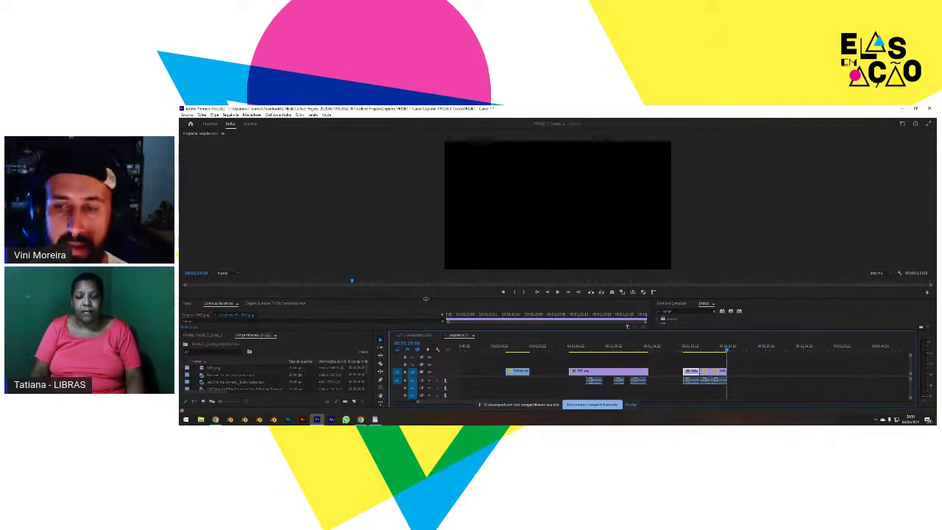
key("Up")
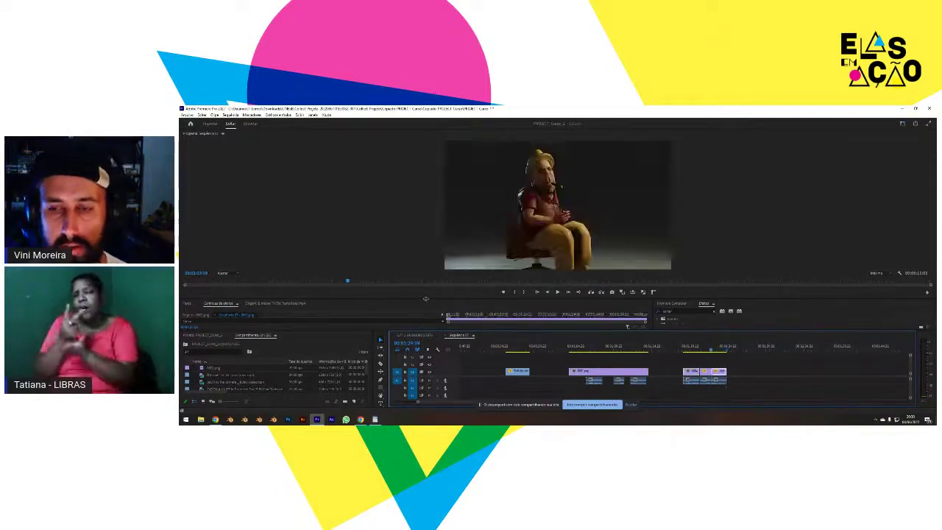
key("Up")
key("Left")
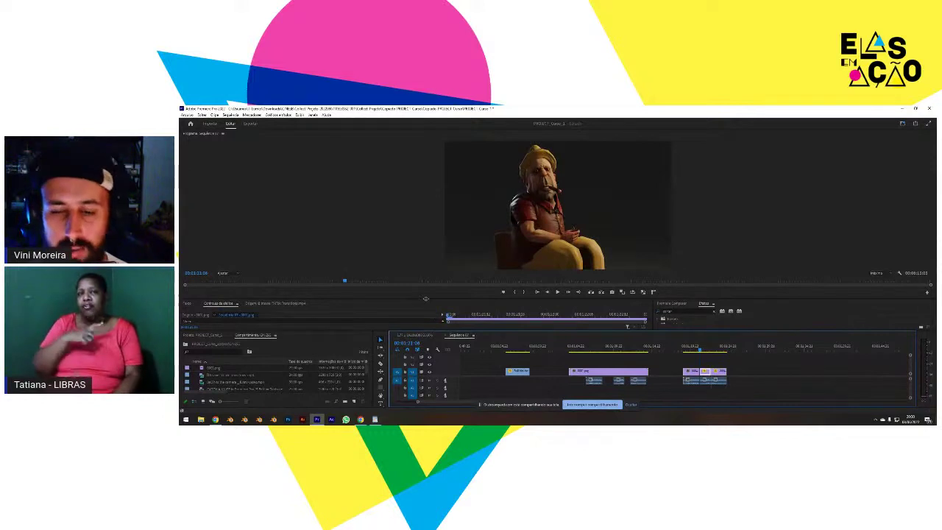
- Examine the copy's three pieces up close and compare the frames at the start and end of the middle piece
key("equal")
key("equal")
key("minus")
key("minus")
key("minus")
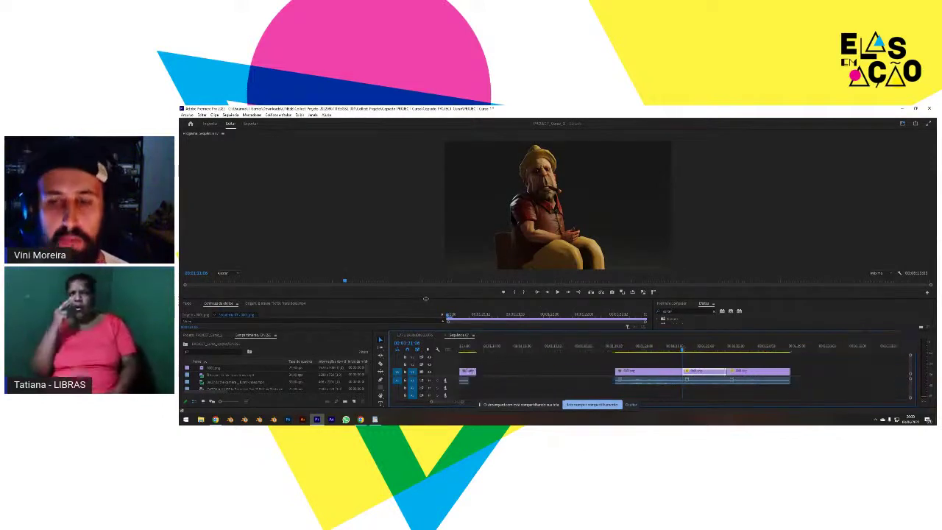
key("Down")
key("Up")
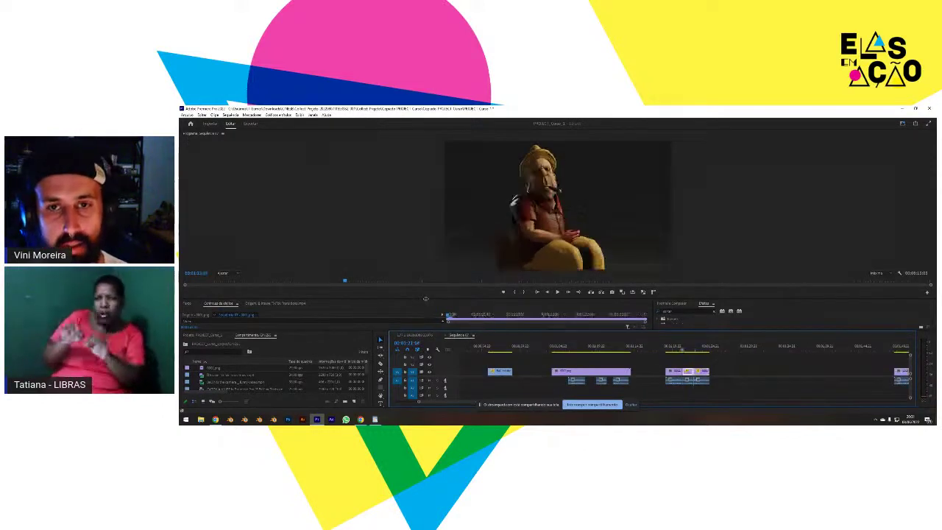
- Mute the first audio track, play the copy from its wide first piece into the last one and return the playhead to the first piece
left_click(678, 346)
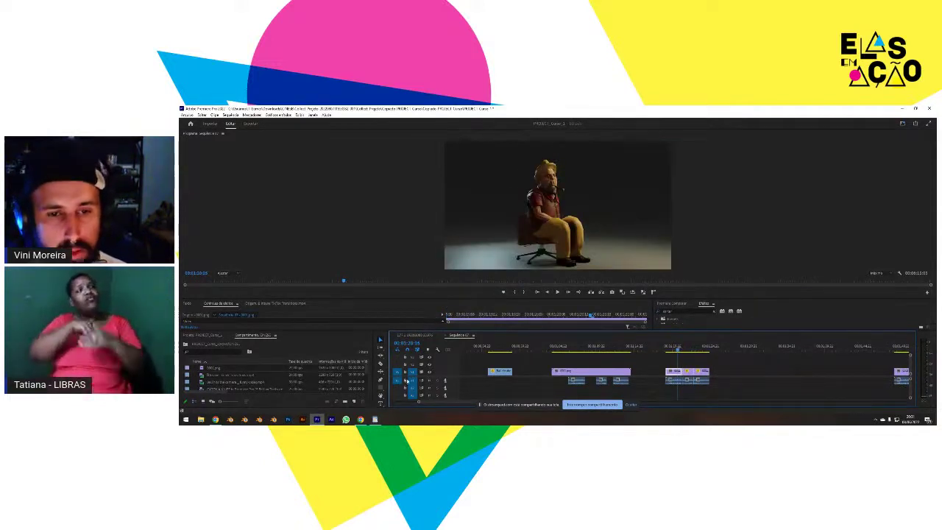
left_click(430, 380)
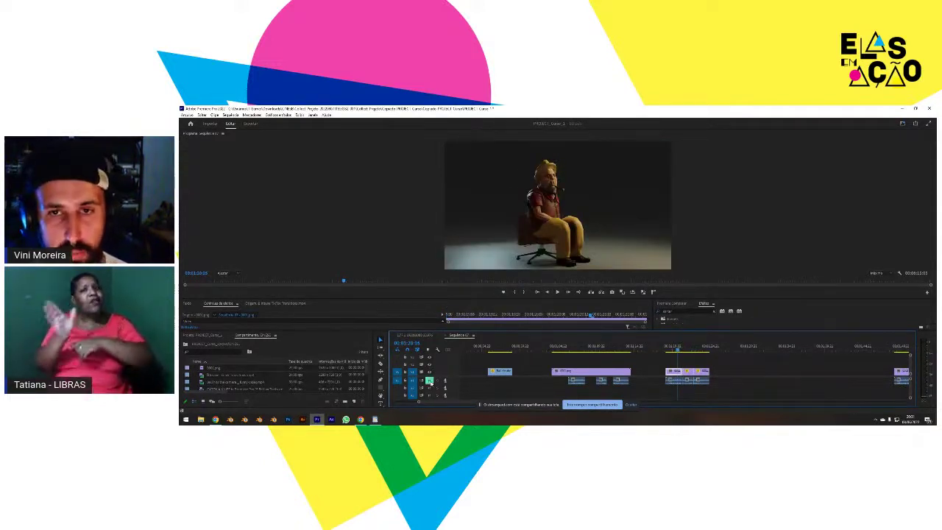
key("space")
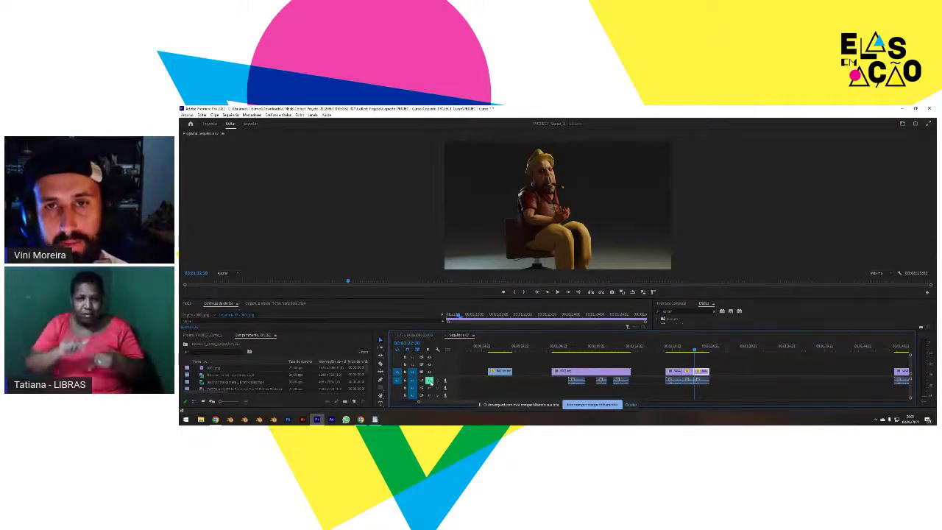
left_click_drag(695, 349, 671, 355)
left_click(671, 359)
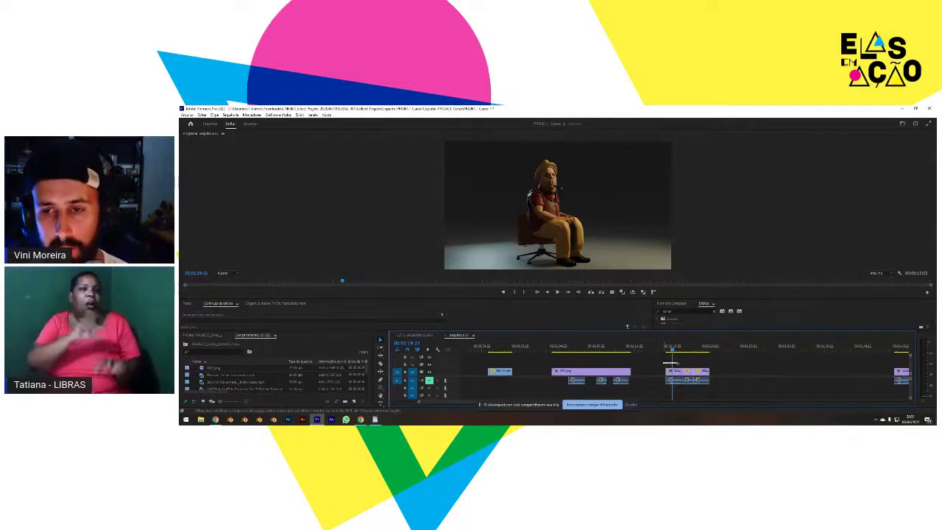
- Replay the copy from its wide first piece several times to examine the changes of shot scale at the cuts
left_click_drag(678, 364, 713, 379)
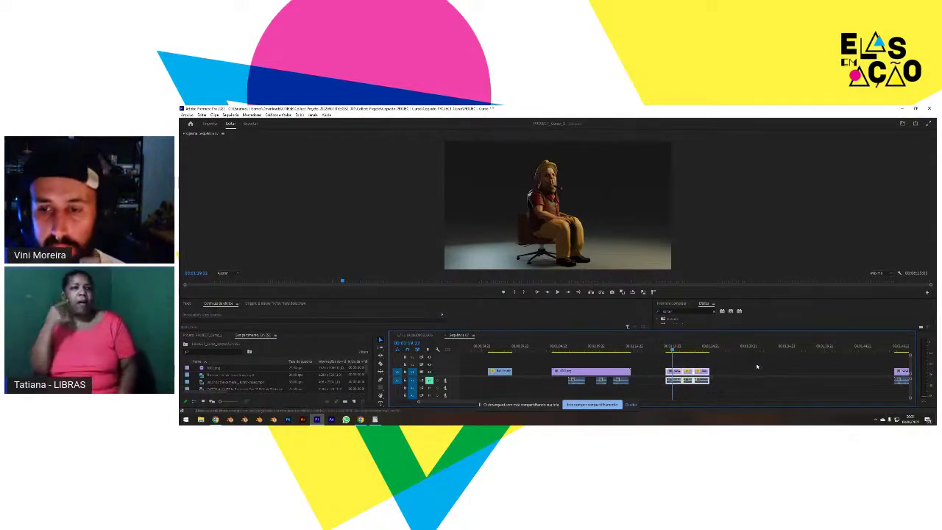
left_click(748, 365)
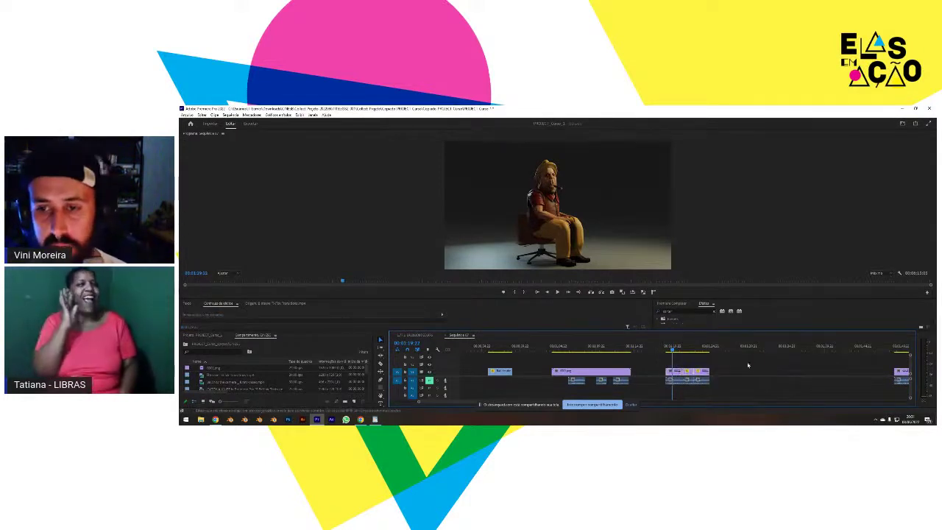
left_click(675, 353)
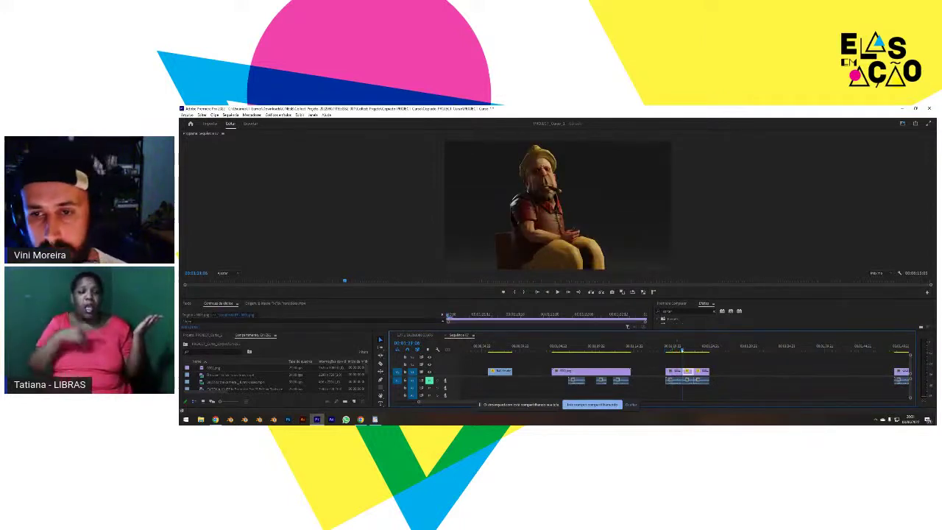
mouse_move(683, 350)
left_mouse_down()
mouse_move(697, 349)
mouse_move(677, 352)
left_mouse_up()
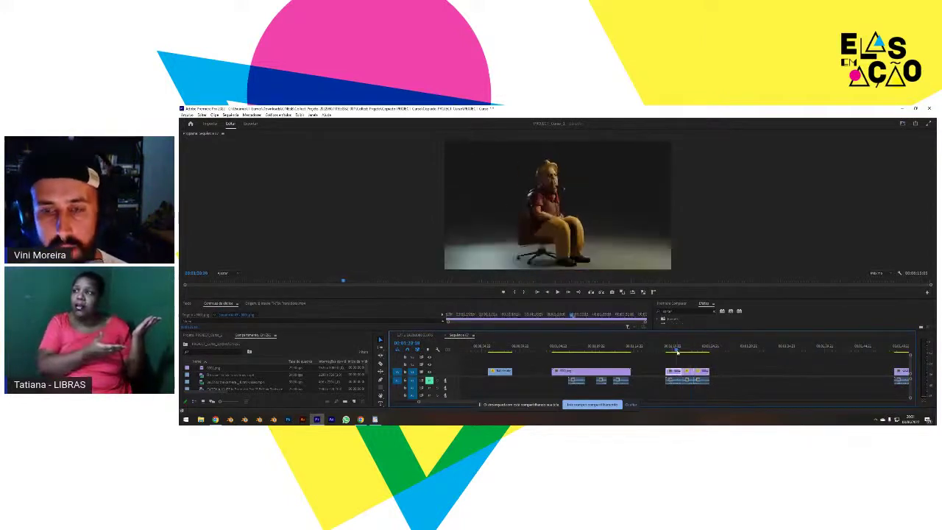
key("space")
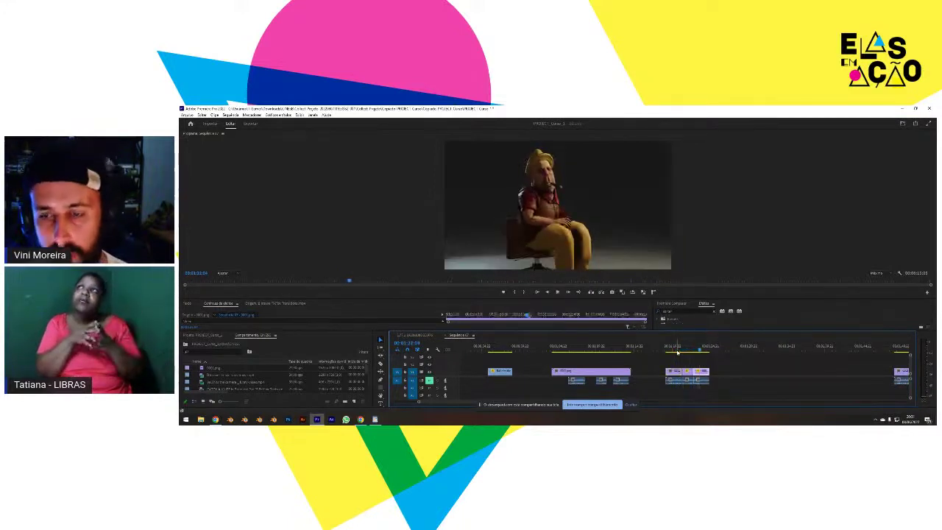
left_click(677, 351)
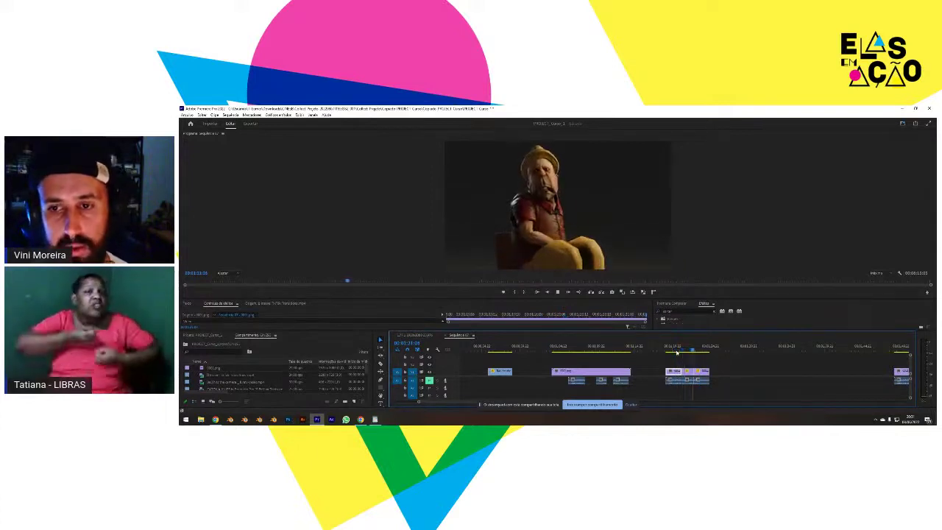
left_click(678, 352)
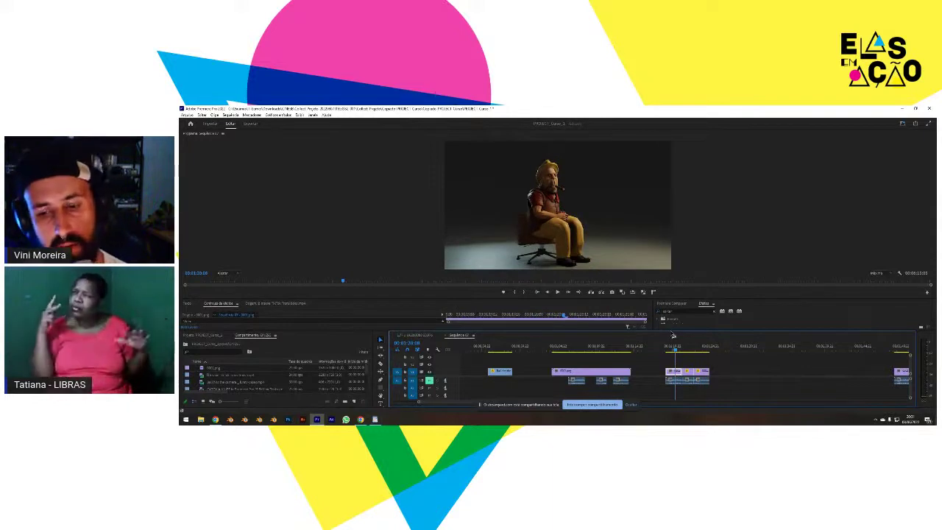
- Locate the clip of the man in sunglasses further along the sequence and place the playhead at its start
key("minus")
key("minus")
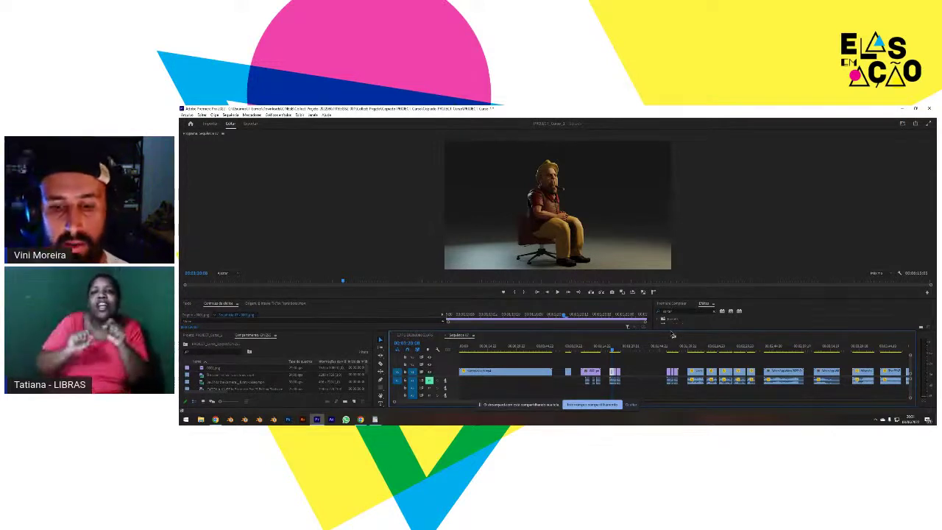
key("equal")
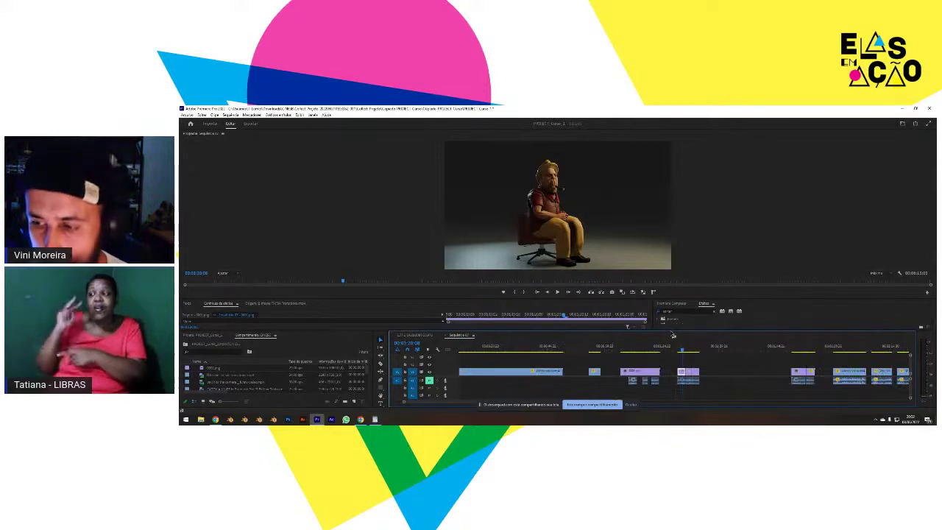
left_click(737, 359)
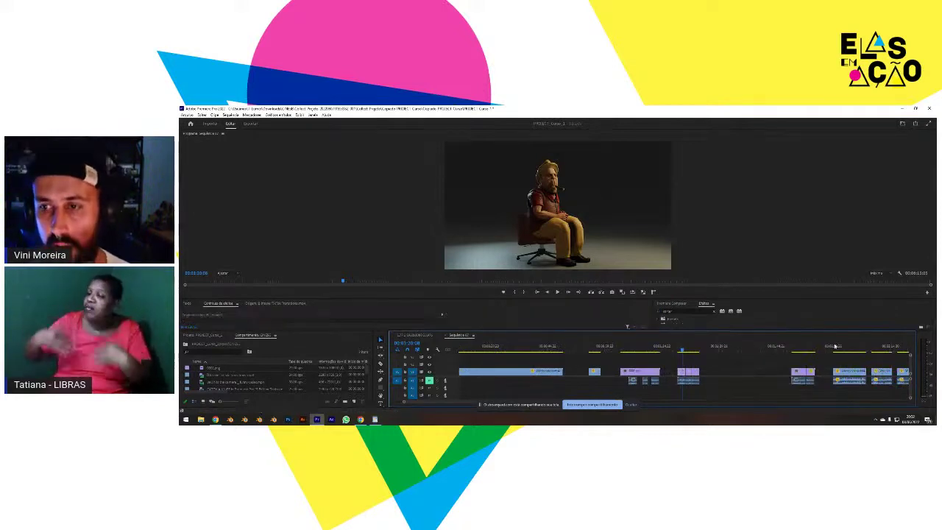
left_click(835, 346)
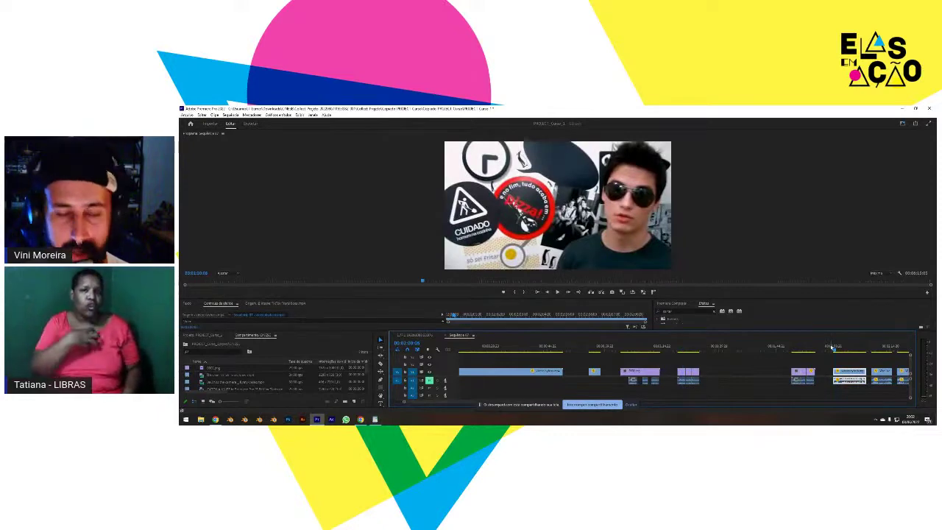
key("equal")
key("equal")
key("equal")
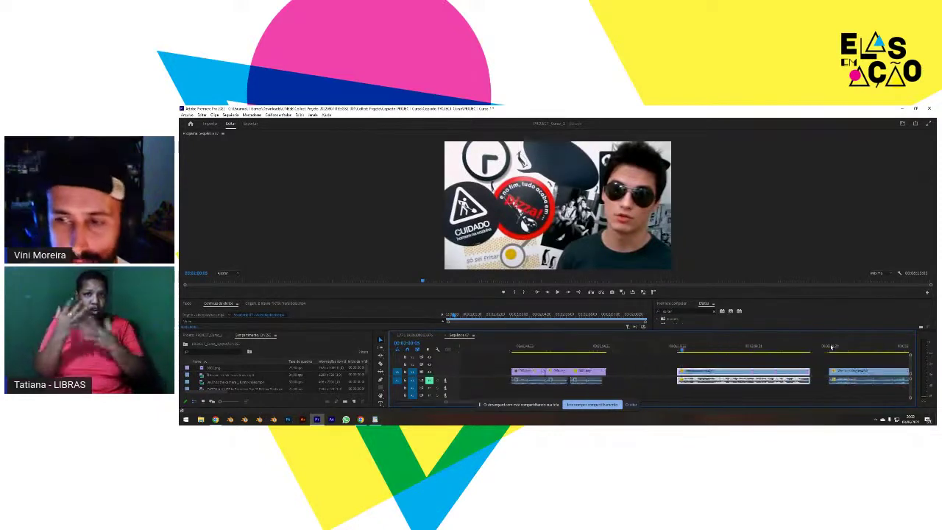
key("minus")
key("minus")
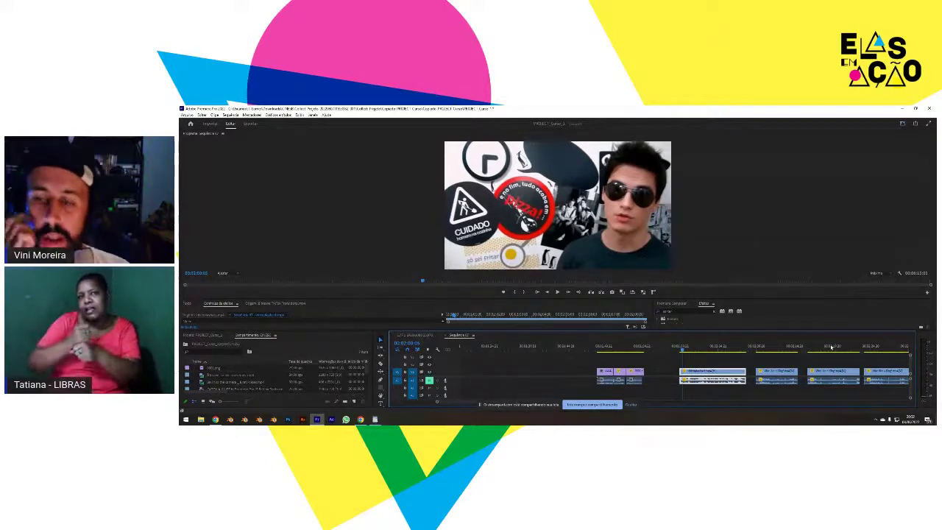
key("Up")
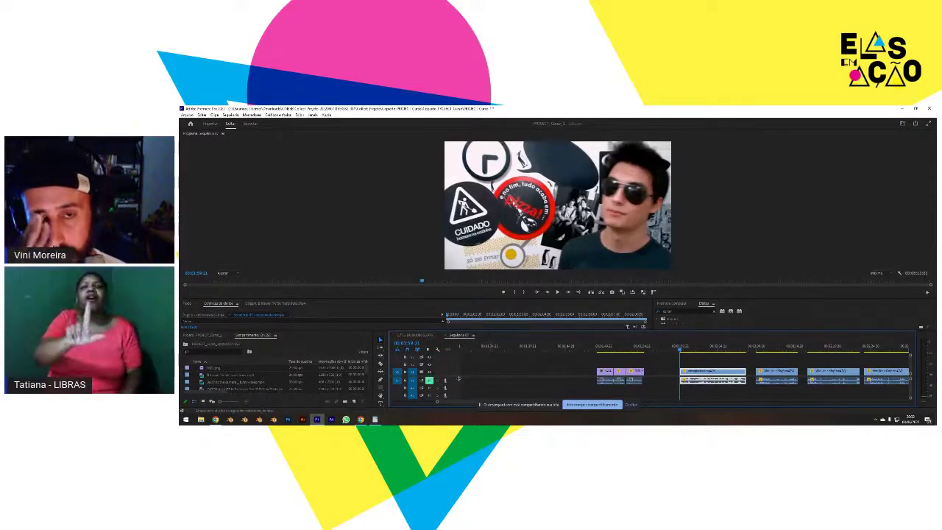
- Compare the seated man's wide shot with the sunglasses clip and return the playhead to the sunglasses clip's start
right_click(458, 379)
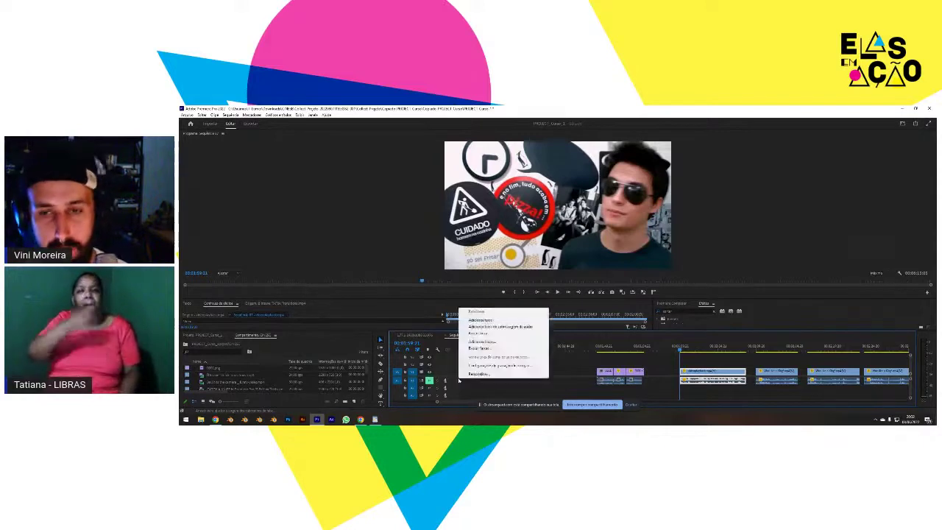
left_click(579, 385)
scroll(578, 385, "up", 7)
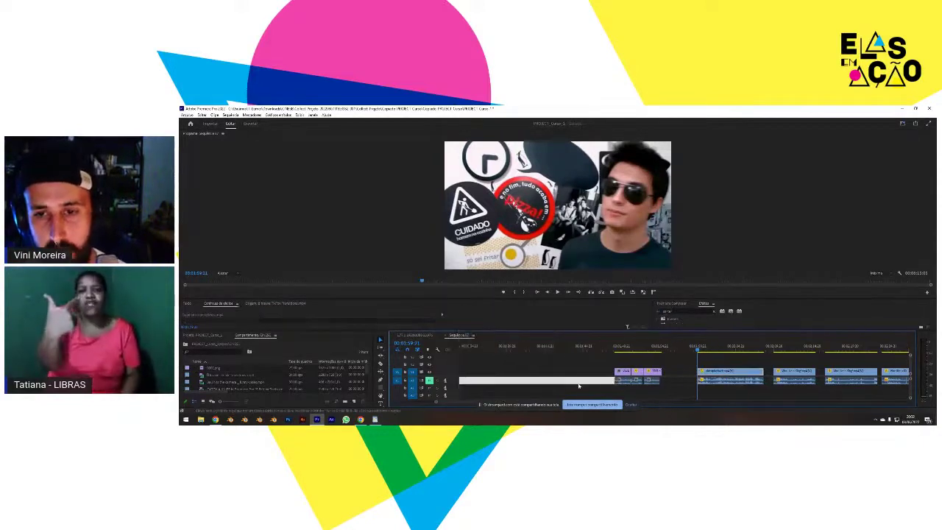
left_click(502, 348)
left_click_drag(501, 350, 504, 351)
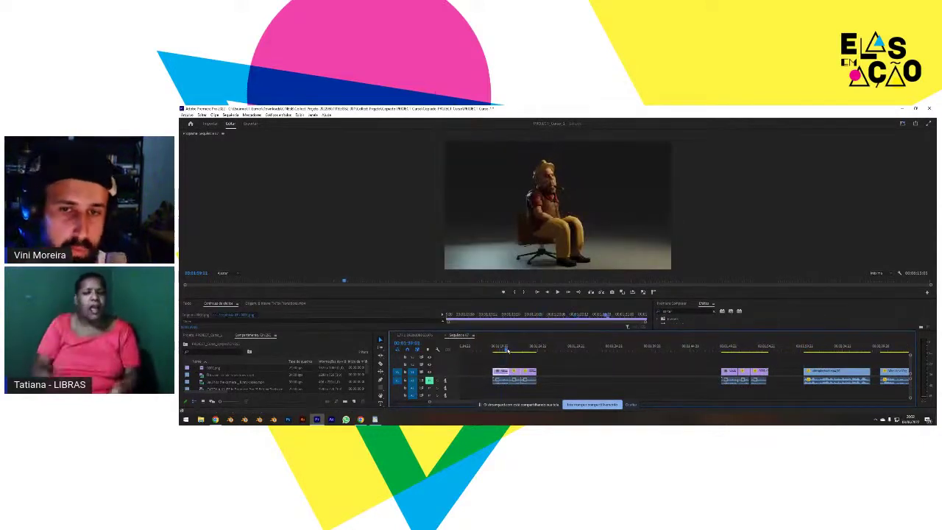
left_click(813, 349)
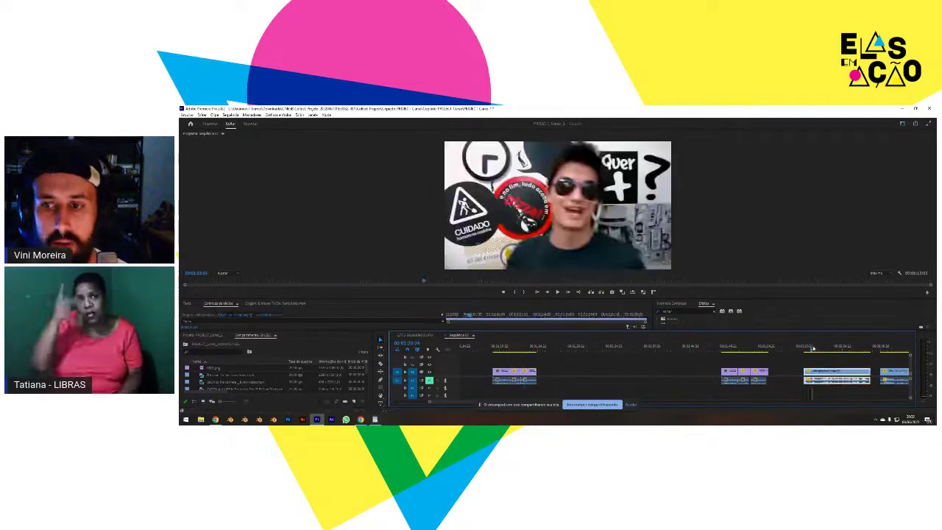
key("Up")
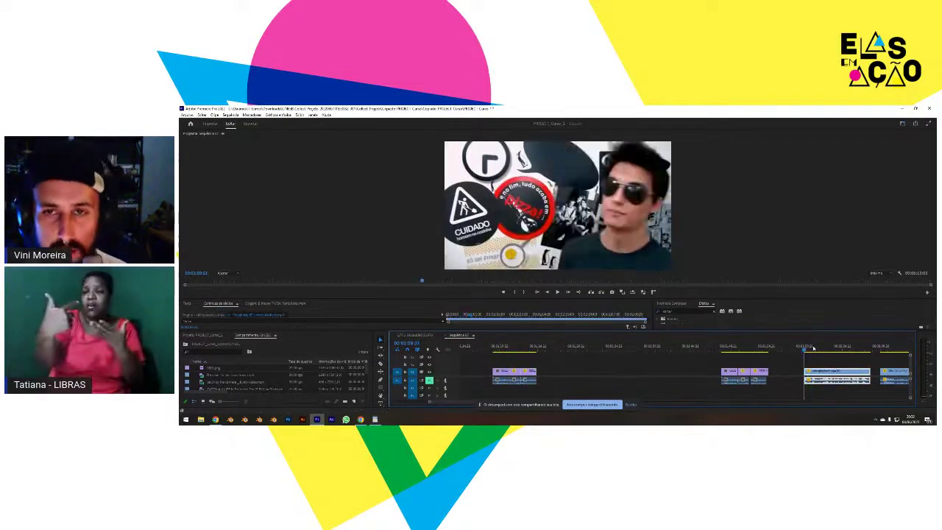
- Unmute the first audio track and play the sunglasses clip from its start to its end
scroll(799, 365, "right", 2)
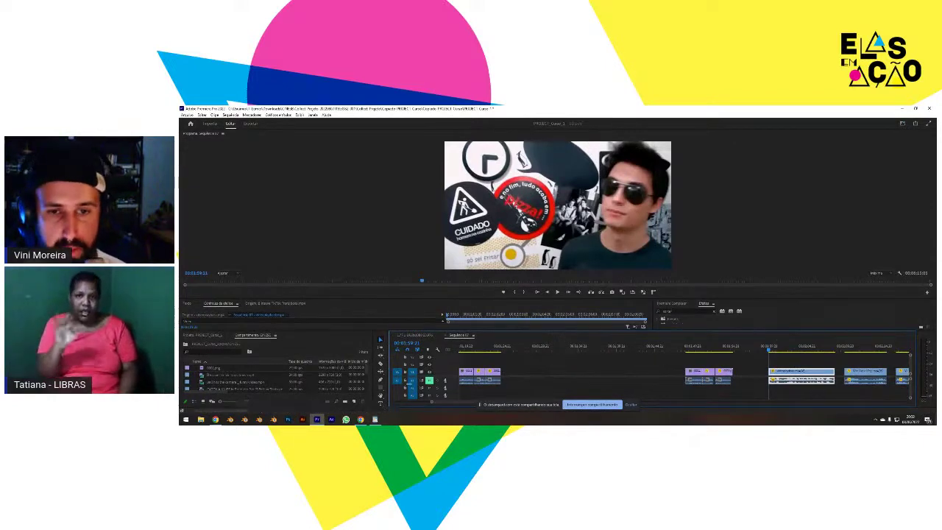
left_click(608, 375)
key("space")
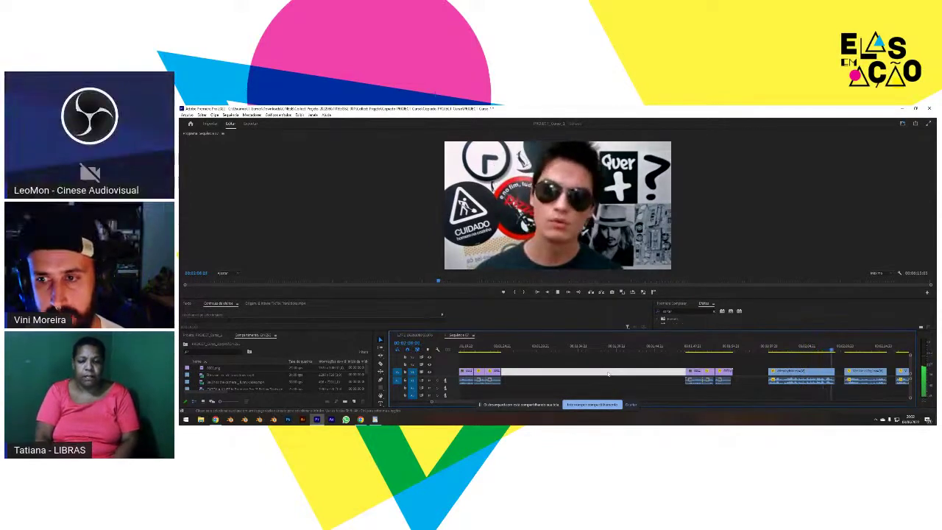
left_click(608, 375)
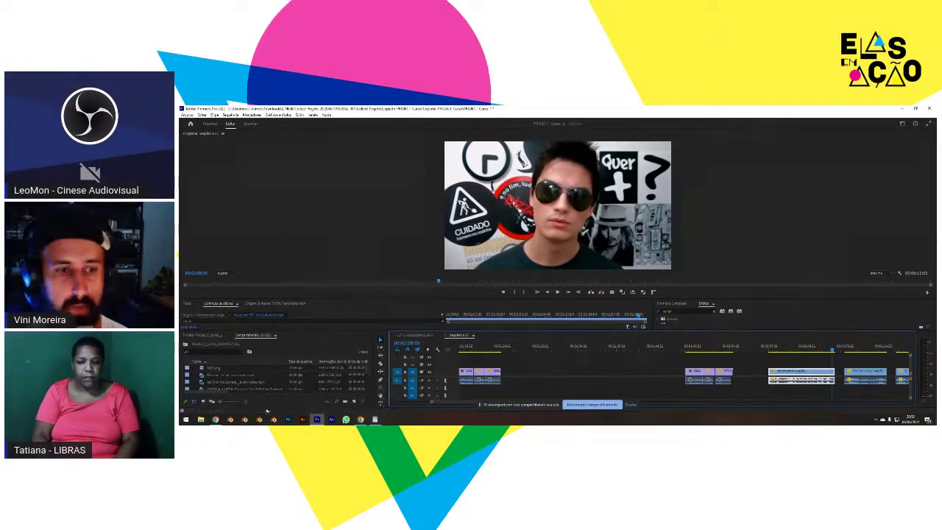
- Switch to Chrome and browse the most viewed free professional videos on Pexels
left_click(217, 419)
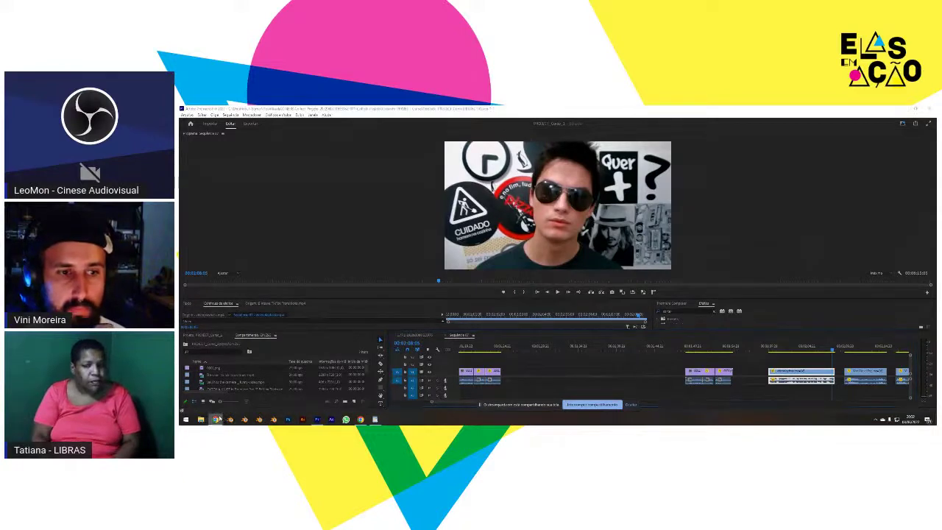
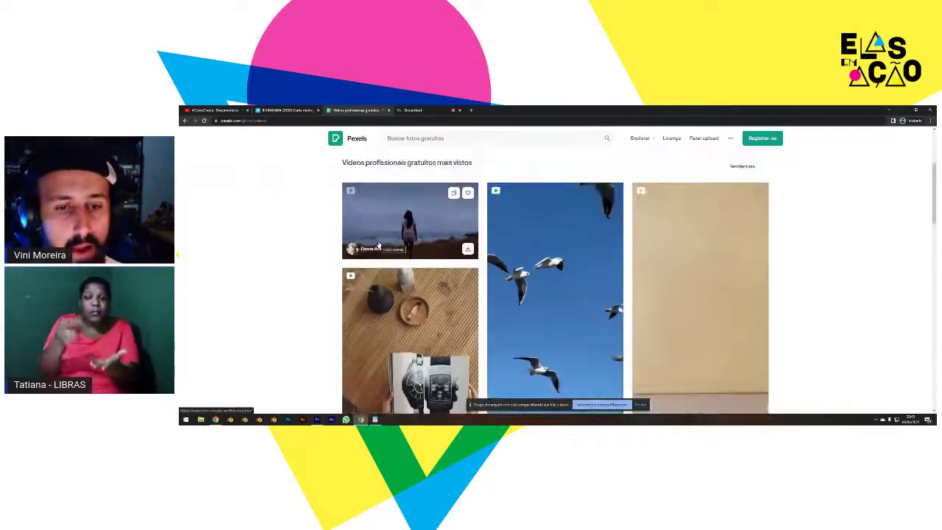
scroll(379, 246, "down", 5)
scroll(420, 256, "up", 2)
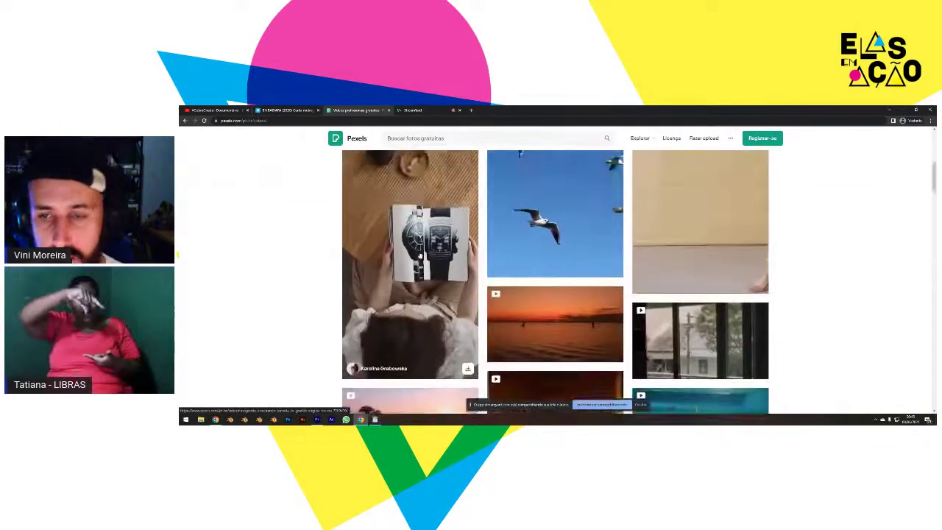
scroll(419, 256, "down", 2)
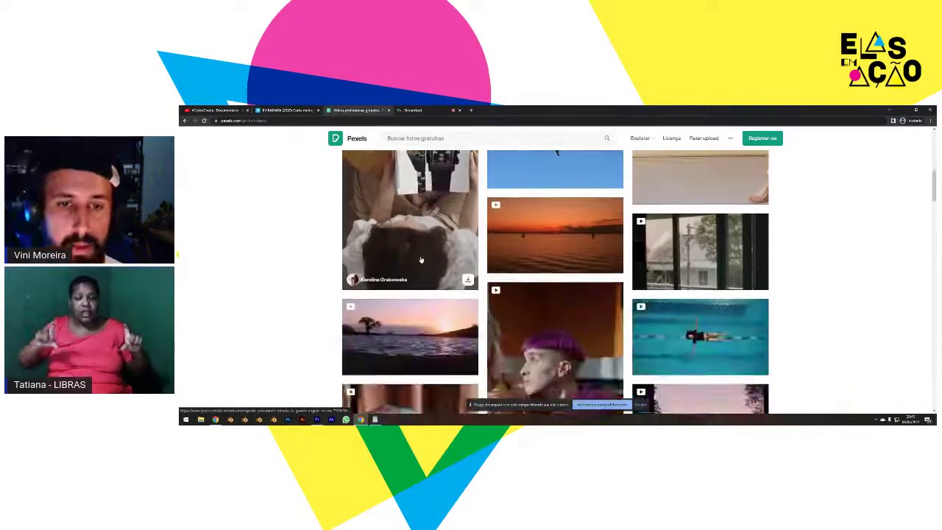
- Open the overhead clip of a woman leafing through a magazine, review its preview and free download option, and close it
scroll(420, 255, "up", 3)
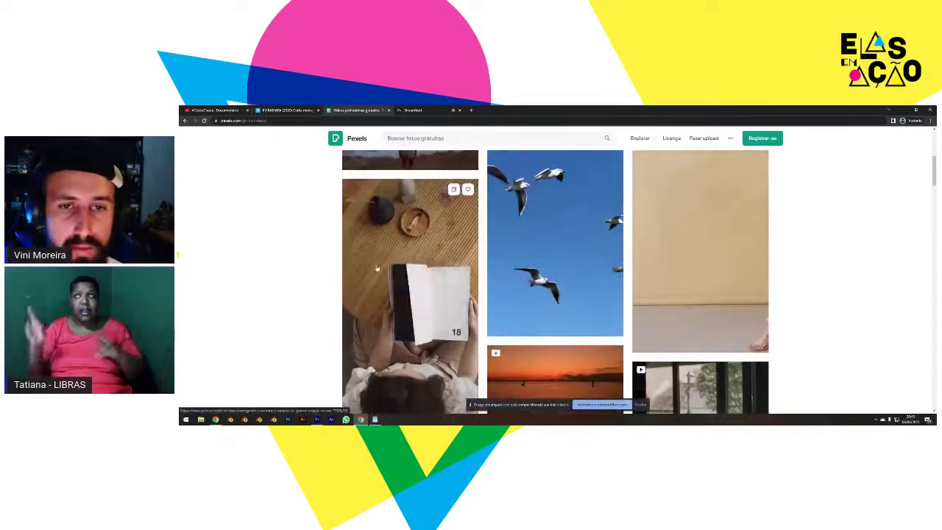
scroll(370, 271, "up", 2)
scroll(370, 272, "up", 1)
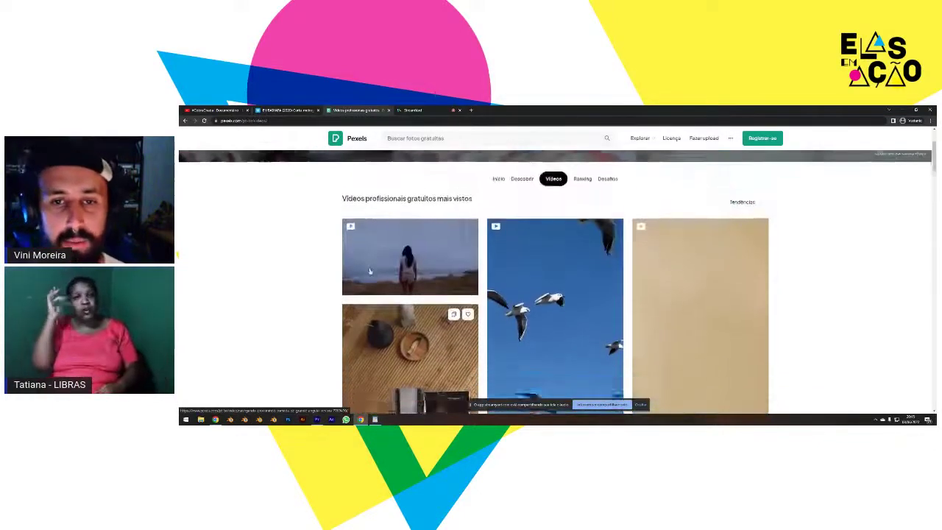
scroll(370, 265, "down", 3)
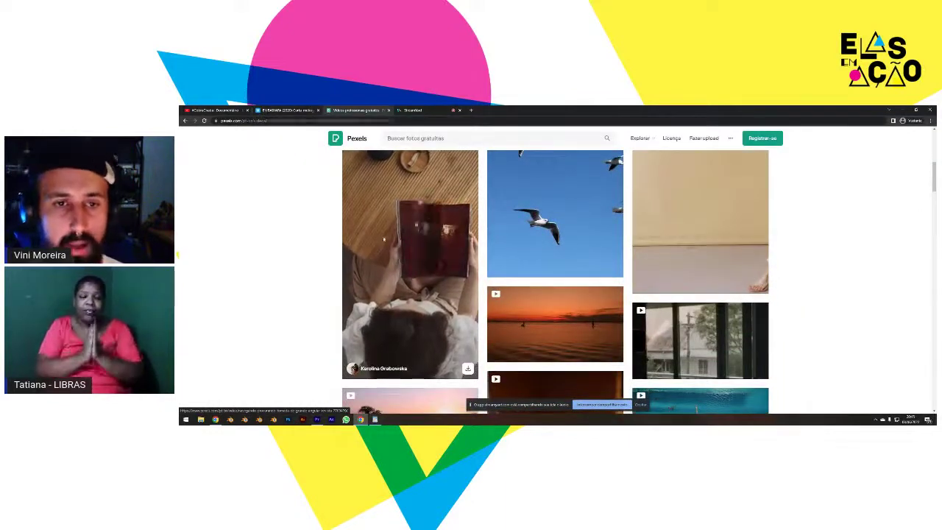
left_click(371, 258)
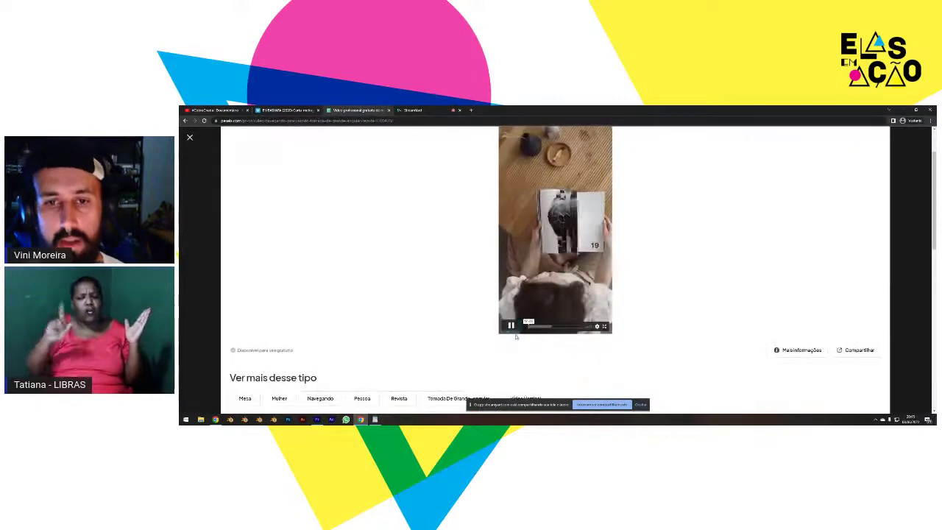
scroll(438, 255, "up", 1)
scroll(748, 237, "up", 1)
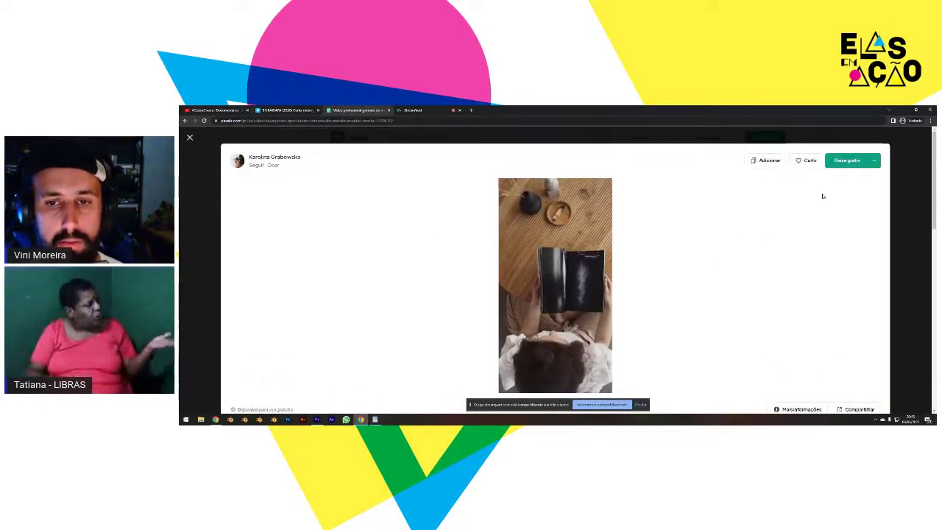
scroll(818, 214, "down", 1)
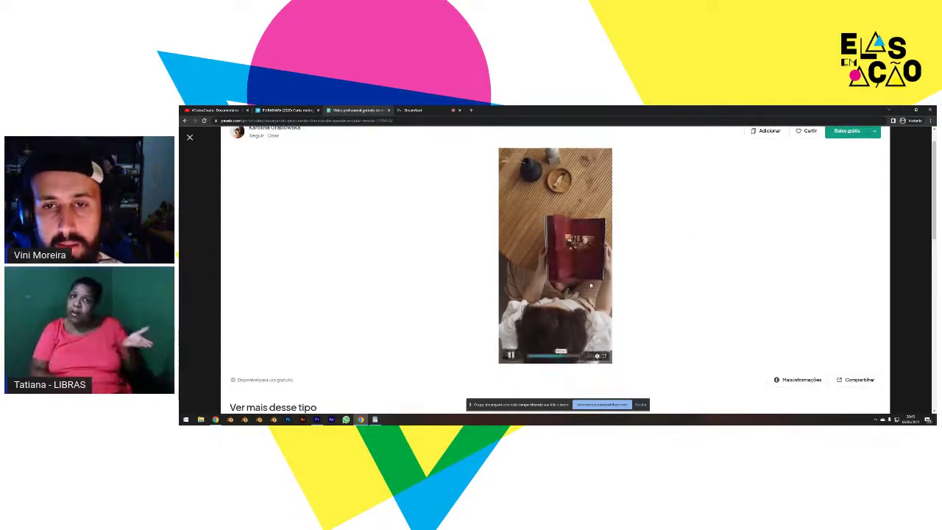
left_click(194, 254)
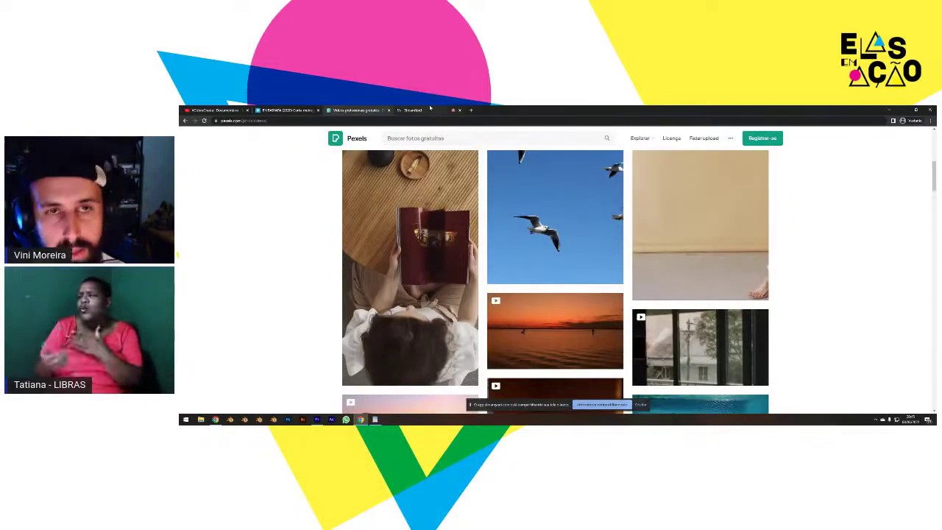
- Check the Premiere Pro sequence, return to Pexels in Chrome, and show the most searched topics for its free videos
left_click(318, 420)
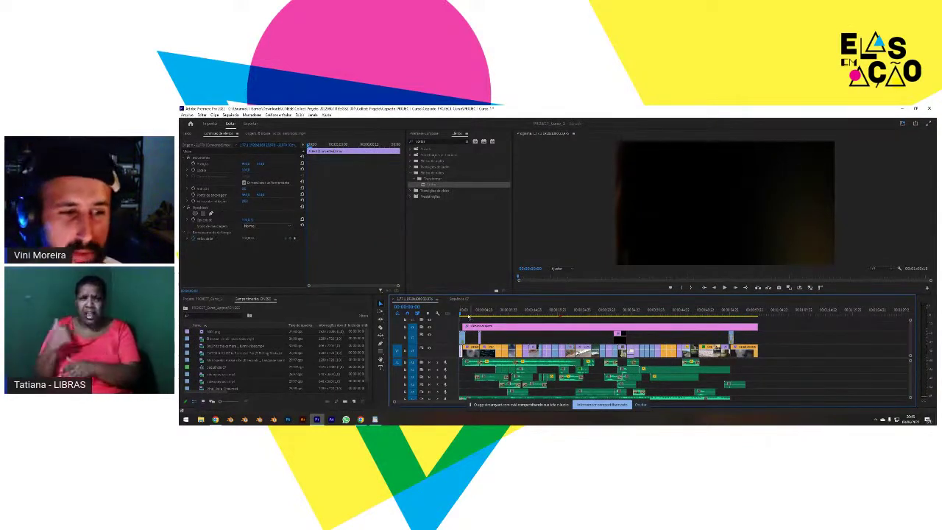
left_click(215, 420)
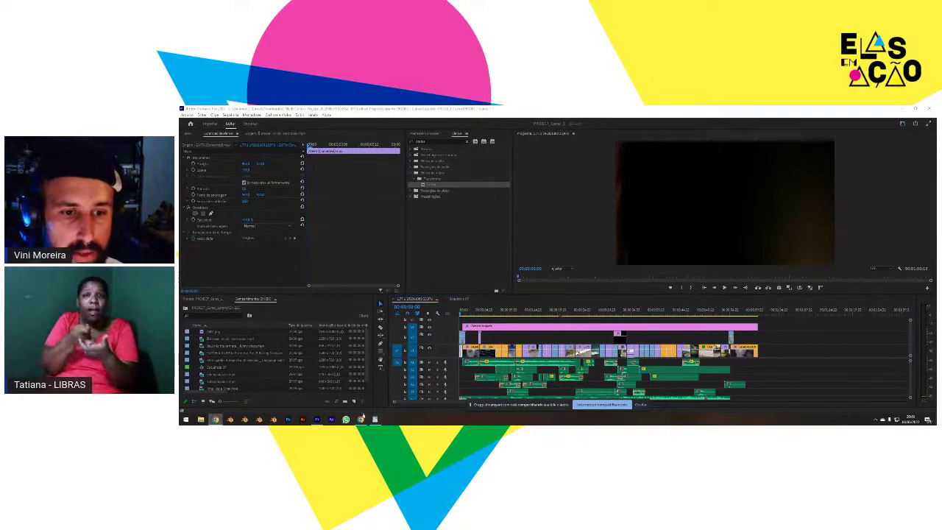
left_click(361, 419)
scroll(417, 206, "up", 3)
scroll(417, 206, "up", 3)
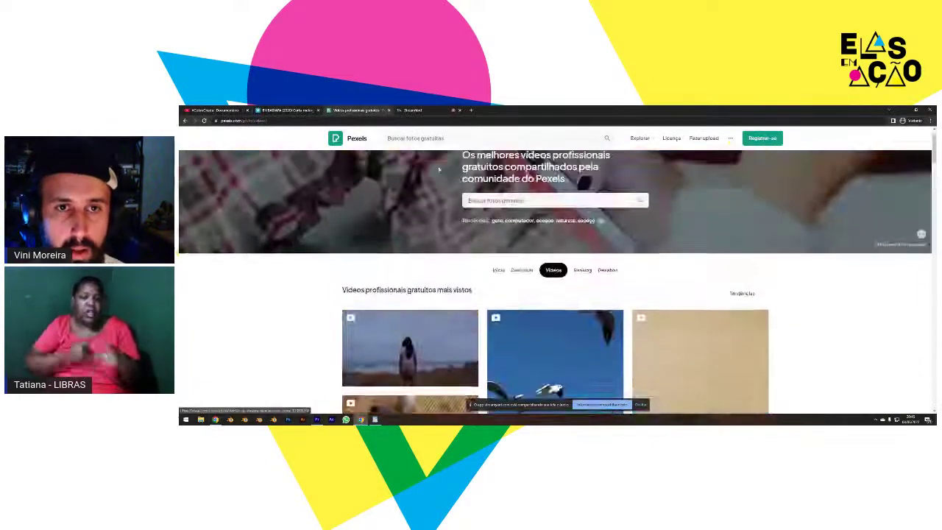
left_click(488, 221)
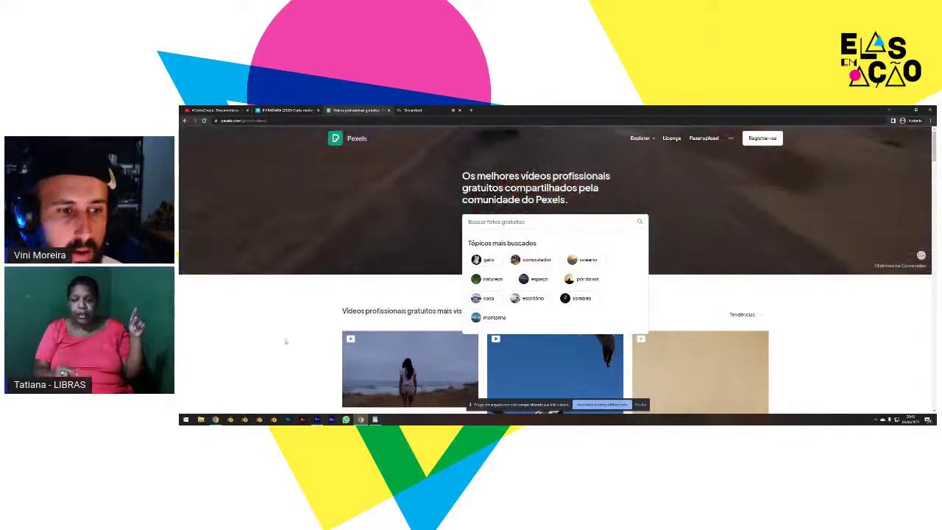
left_click(304, 318)
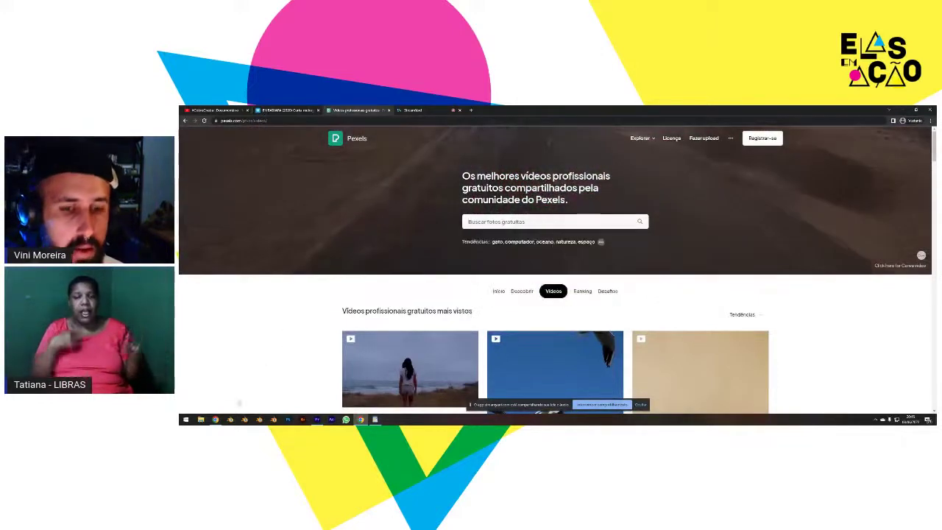
- Switch to Premiere Pro, play the edited sequence from its start in an enlarged program monitor, and return the playhead to the eyes close-up
left_click(317, 420)
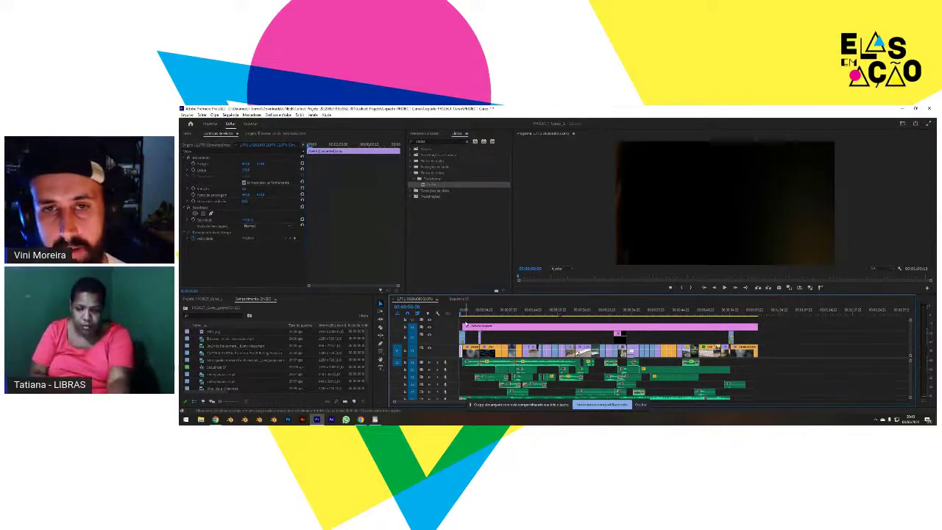
left_click(621, 137)
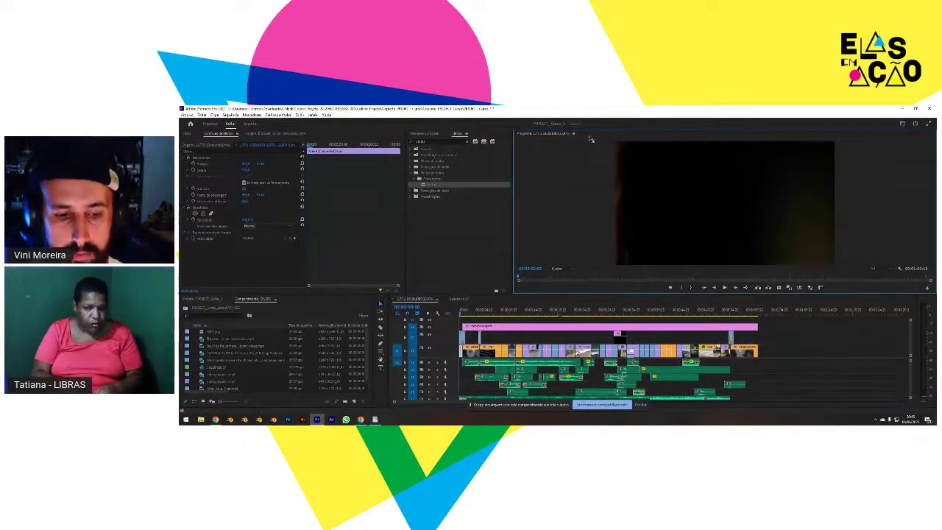
key("grave")
key("space")
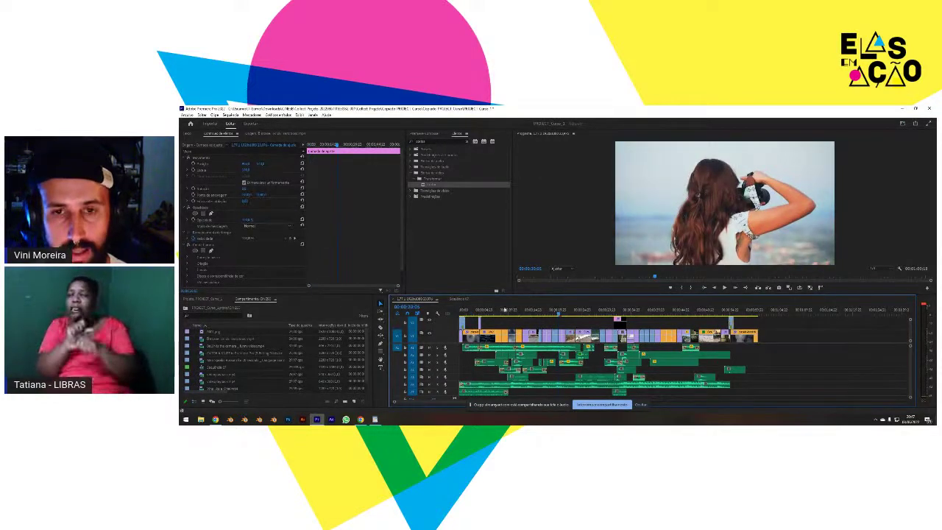
left_click(477, 313)
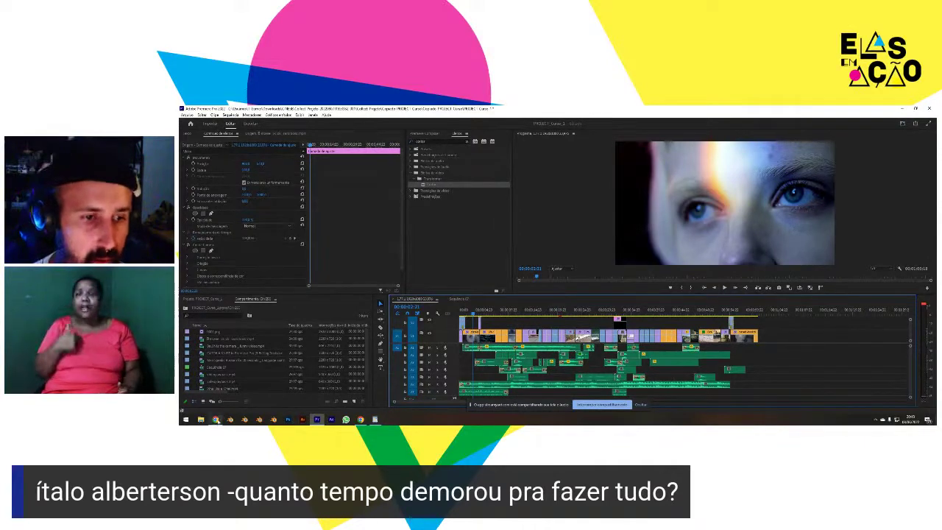
- Switch to Chrome, search for "youtube audio library" in a new tab, open the Audio Library - YouTube result, and return to the results
left_click(217, 419)
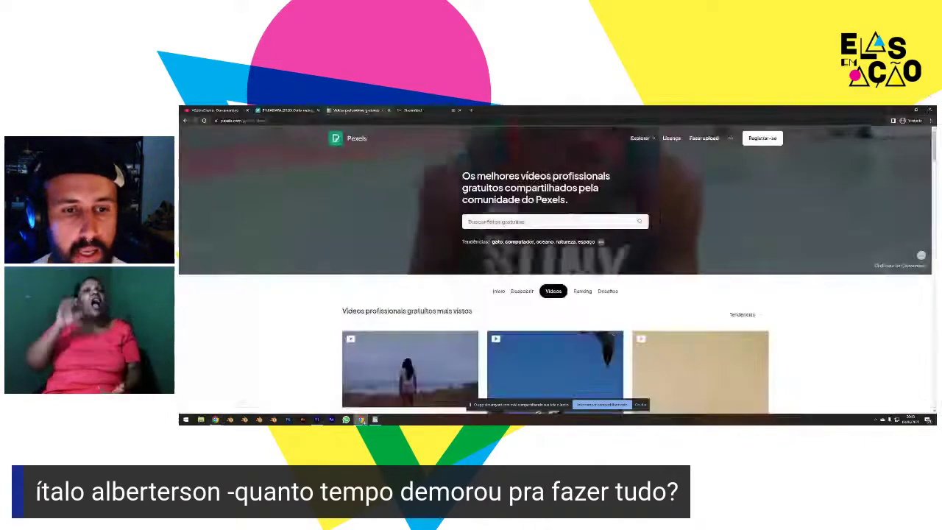
left_click(361, 419)
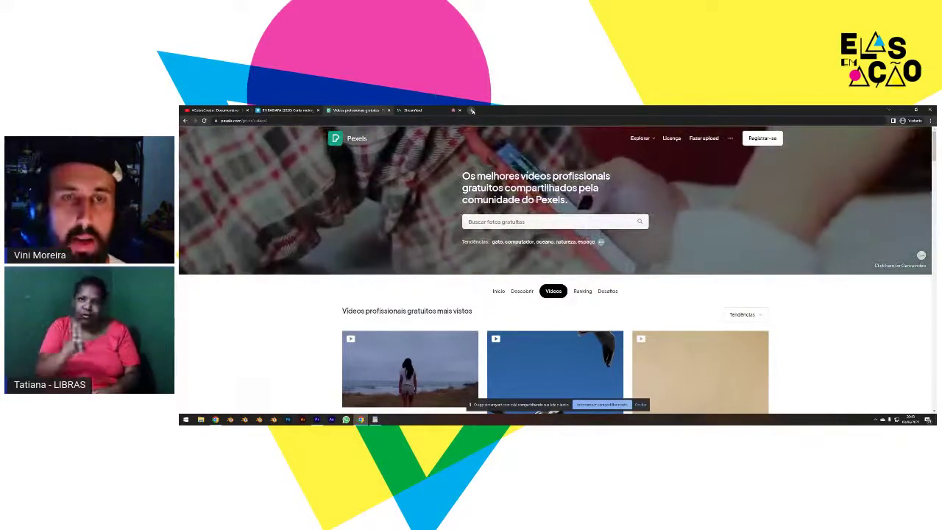
left_click(472, 110)
type("aux")
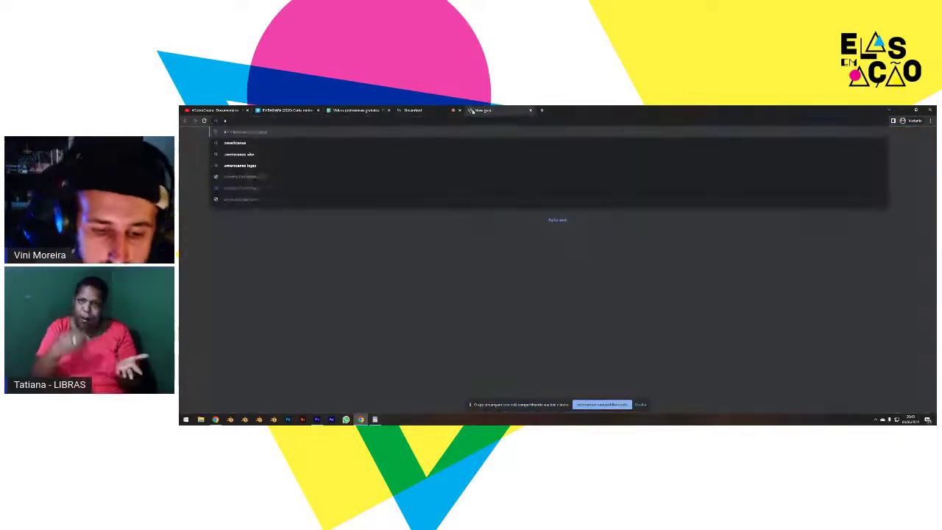
key("BackSpace")
key("BackSpace")
key("BackSpace")
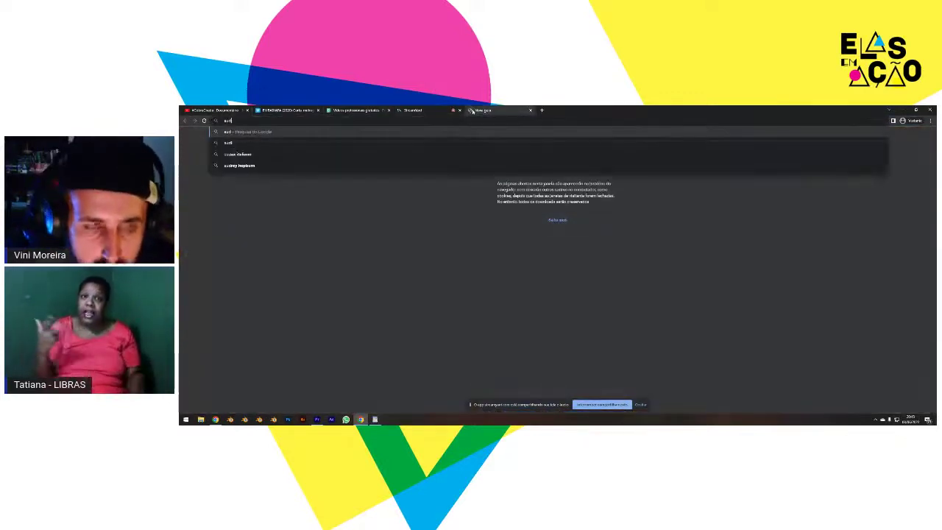
type("yout")
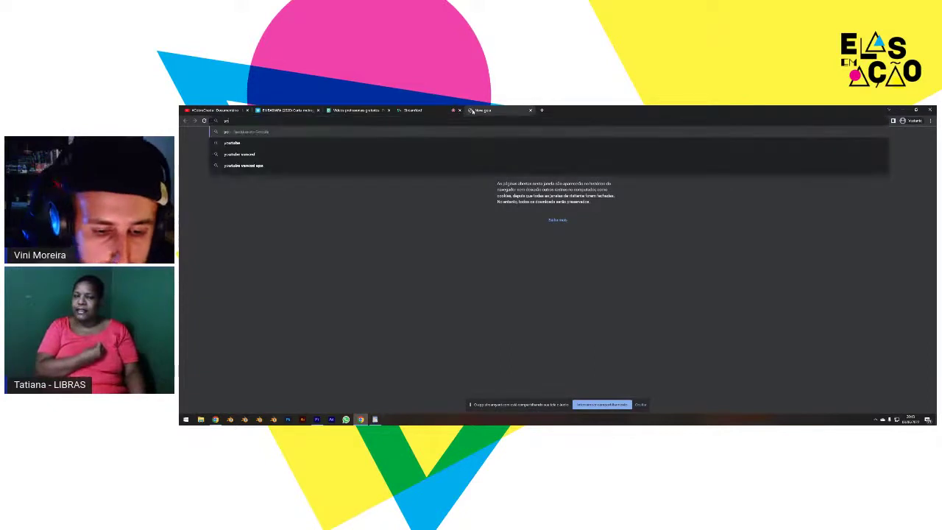
type("ube")
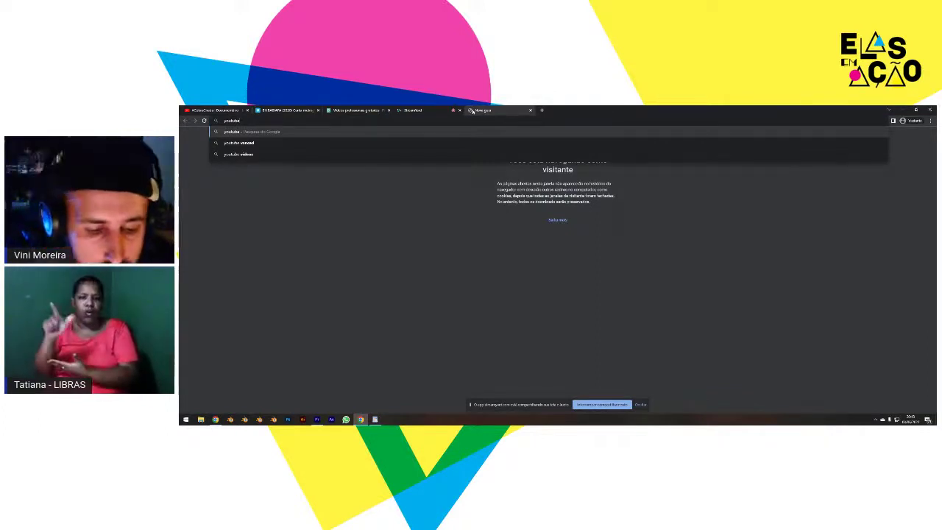
type("audio")
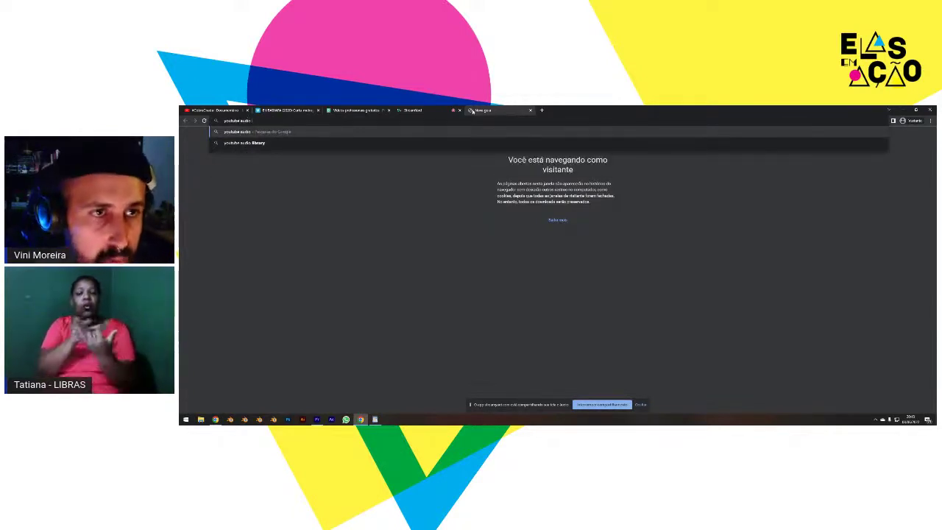
key("Down")
key("Return")
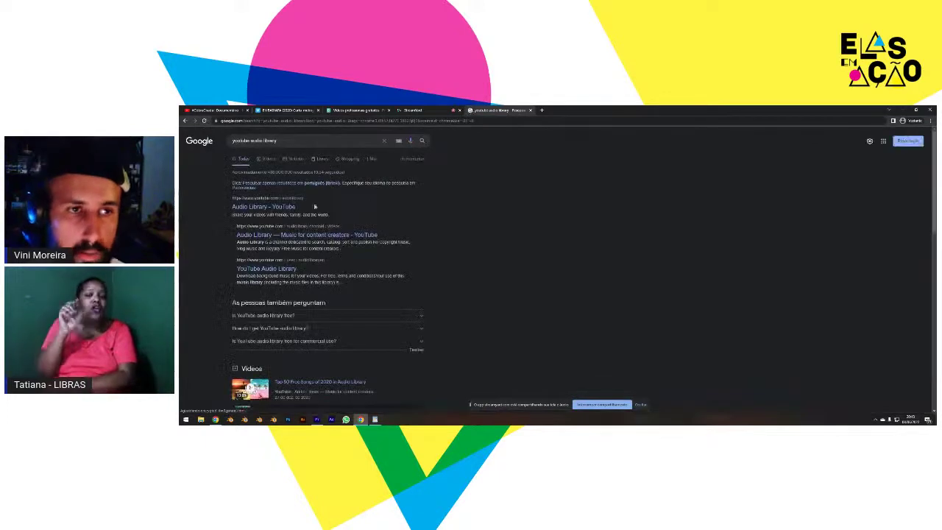
left_click(286, 209)
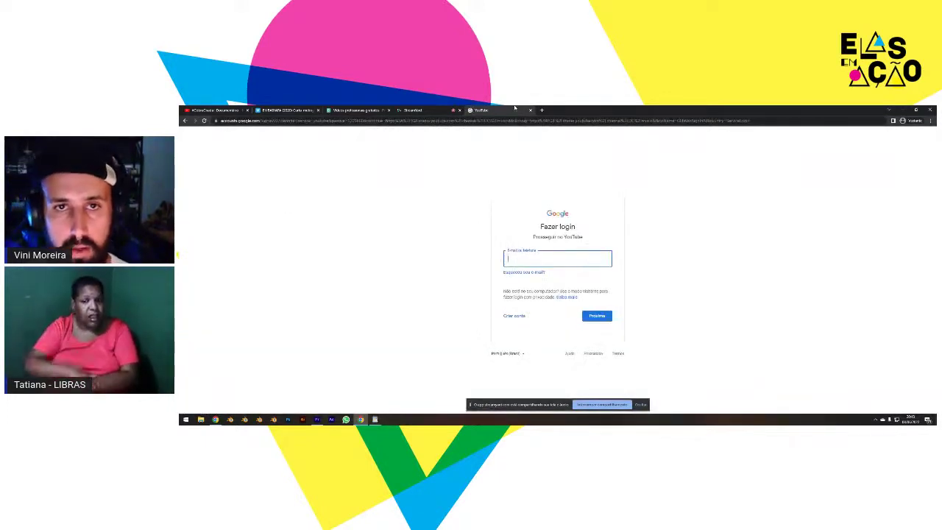
left_click(185, 120)
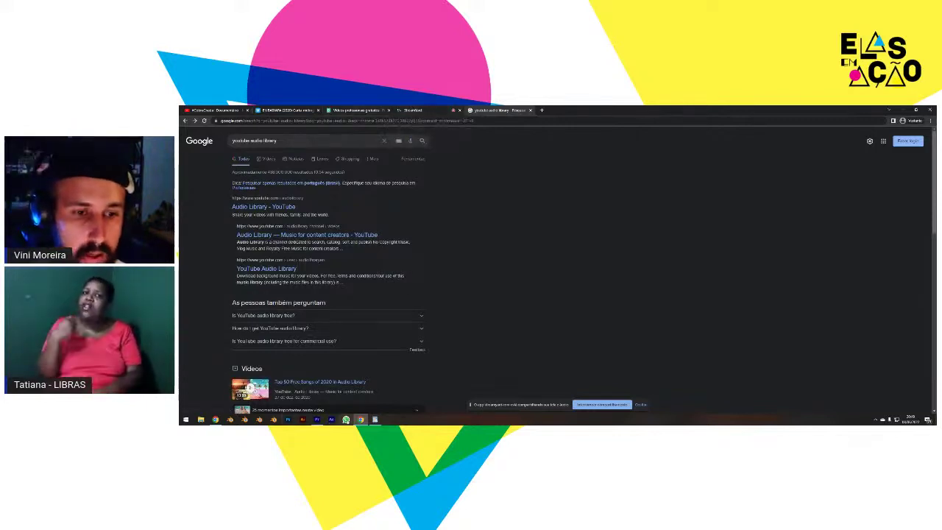
- Switch to Premiere Pro, preview the sequence's opening, and place the playhead on the close-up of the eyes
left_click(317, 420)
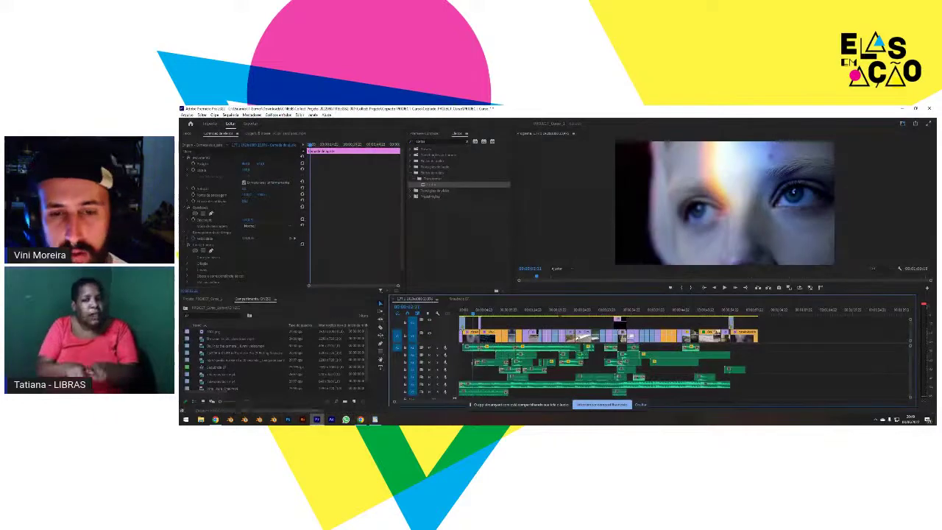
left_click(469, 375)
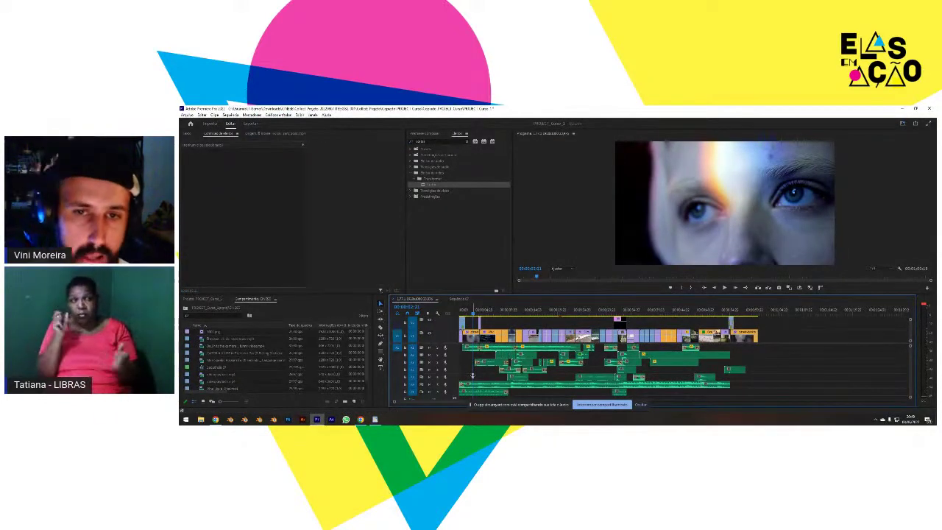
left_click(473, 377)
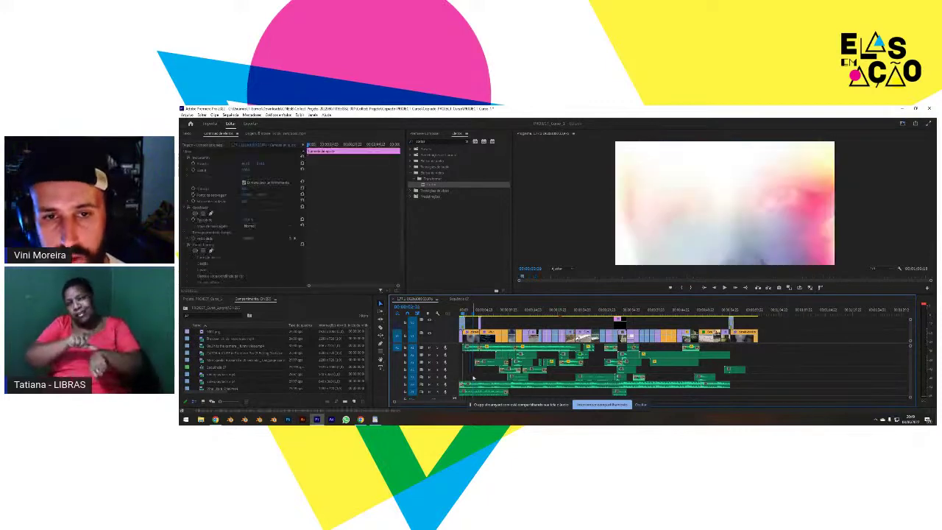
left_click(472, 312)
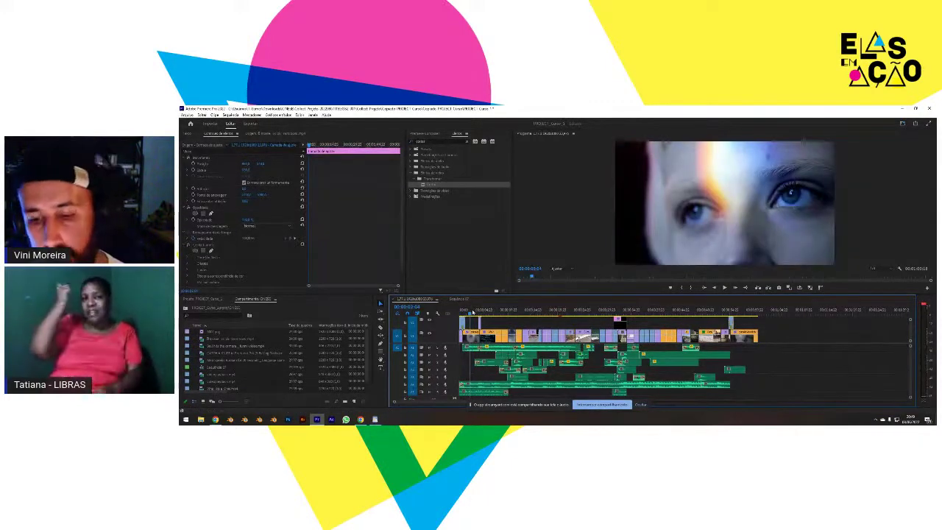
- Examine the opening layers of the timeline and select the audio clip at the sequence's start on the fifth audio track
key("=")
key("=")
key("=")
key("-")
key("-")
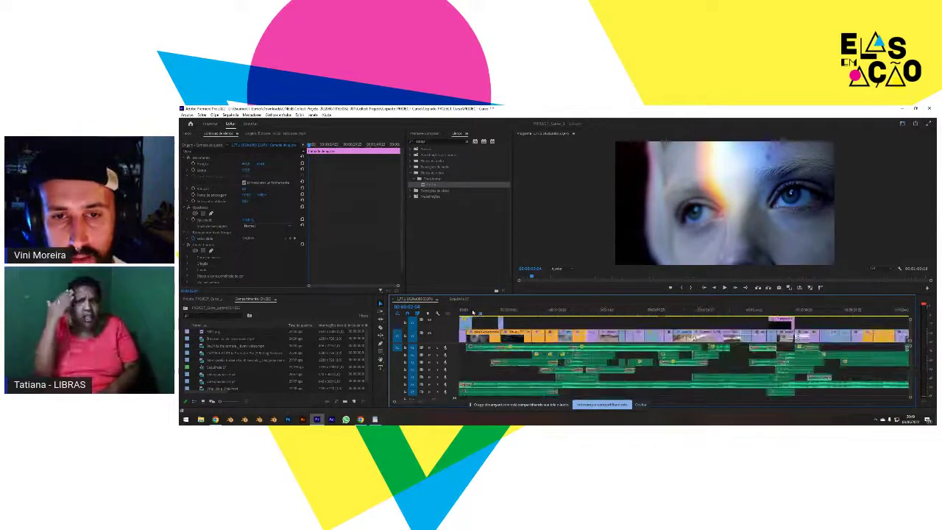
key("equal")
key("equal")
key("equal")
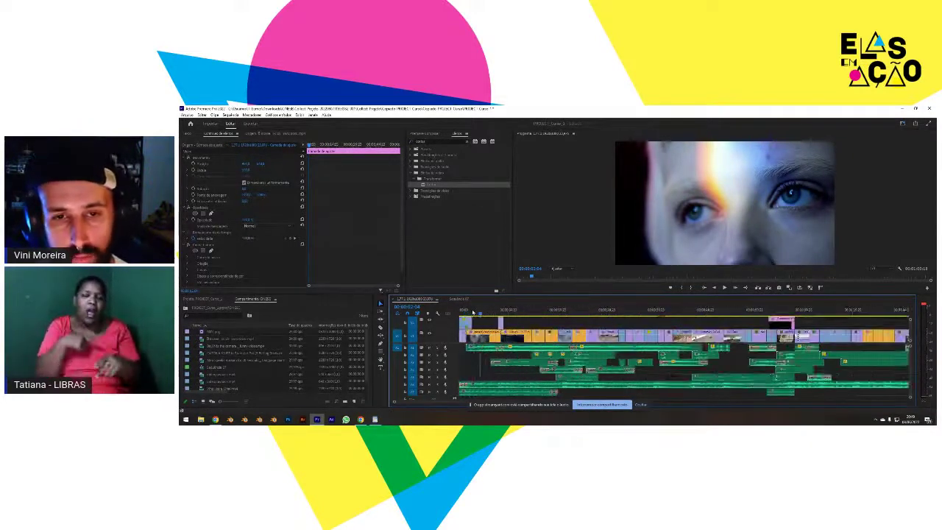
key("minus")
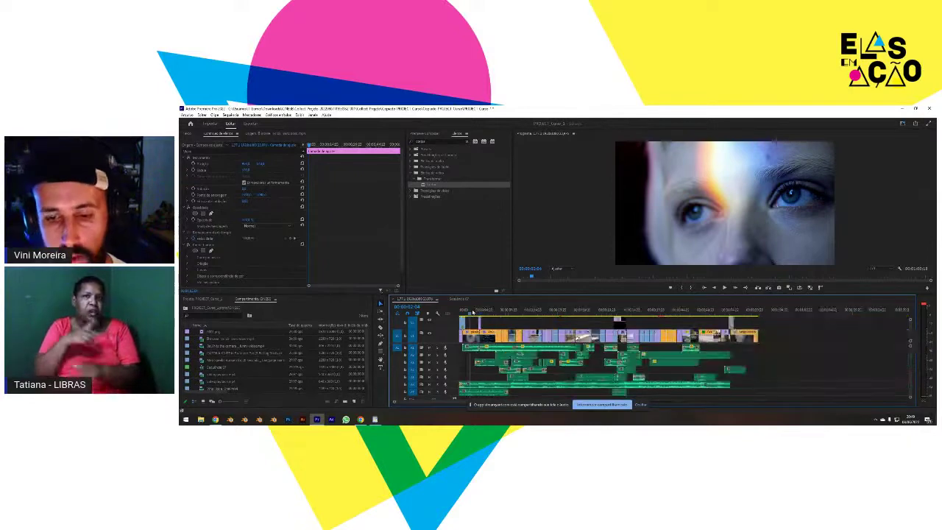
left_click(476, 327)
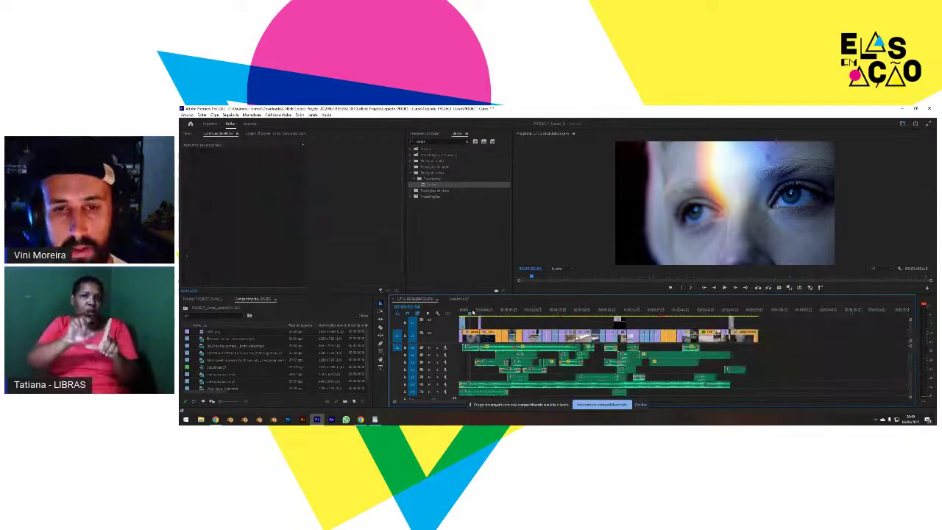
left_click(463, 380)
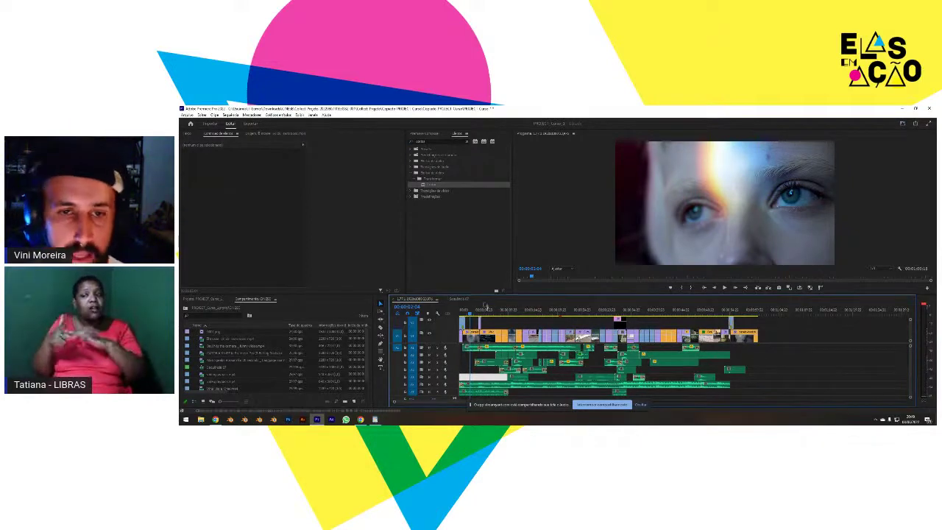
- Open the vertical dance sequence from the project's sequences bin and check its first frame in an enlarged program monitor
left_click(211, 299)
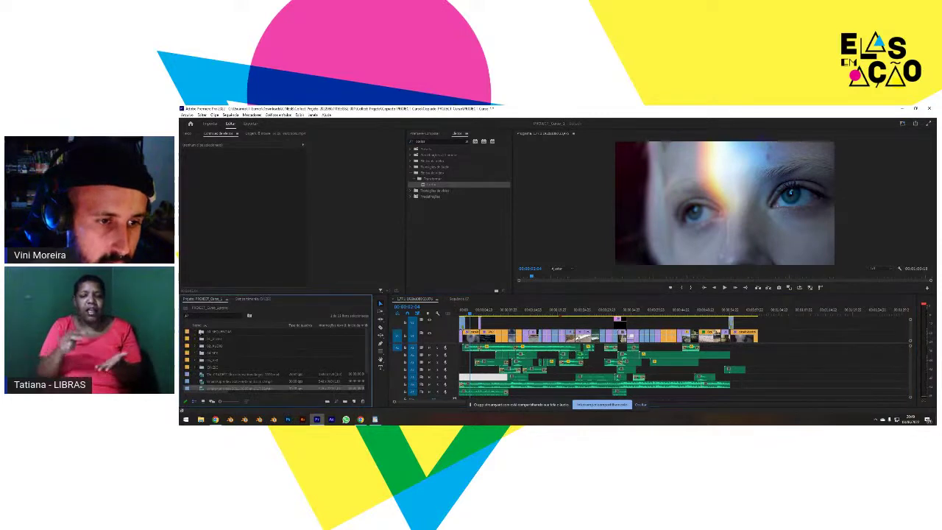
left_click(194, 332)
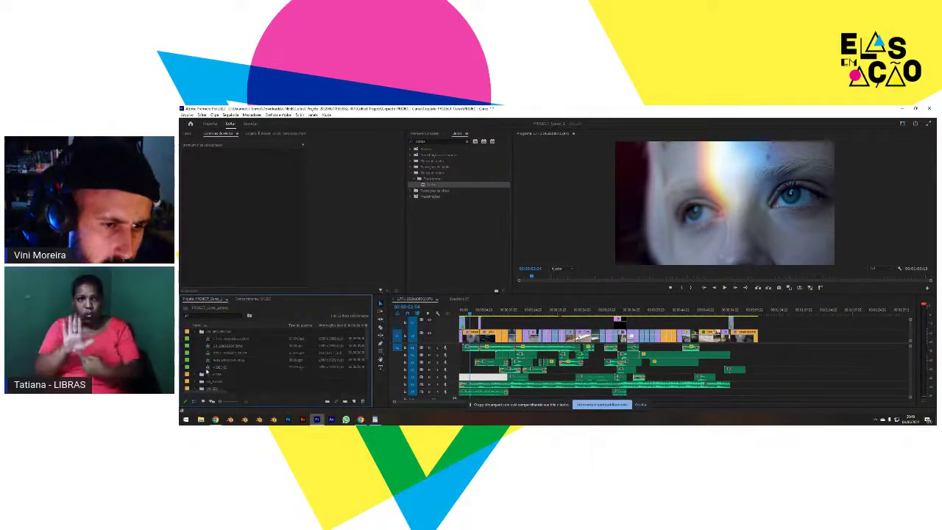
double_click(207, 368)
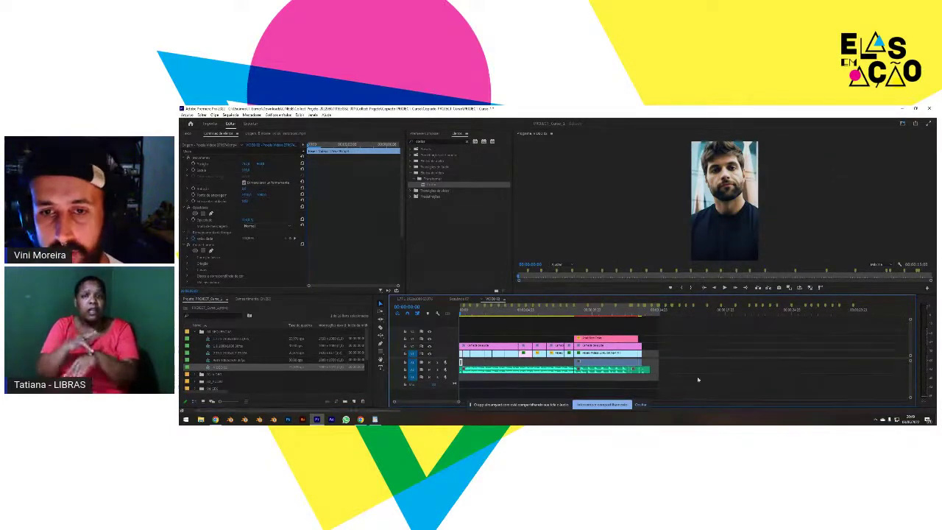
left_click(556, 163)
key("grave")
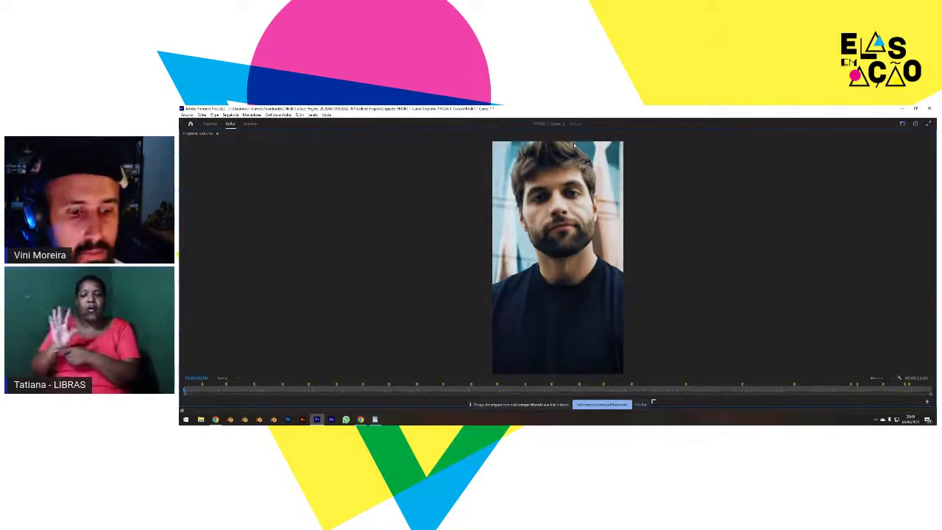
key("grave")
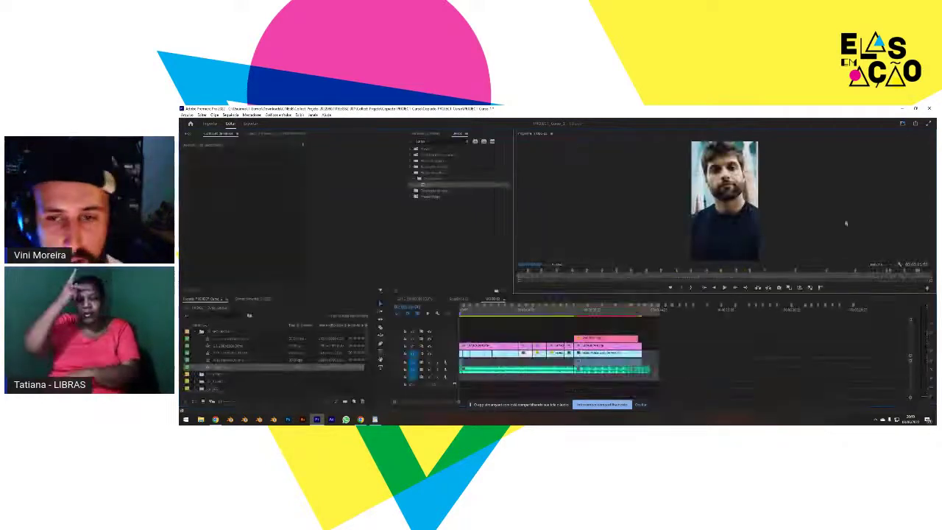
left_click(576, 390)
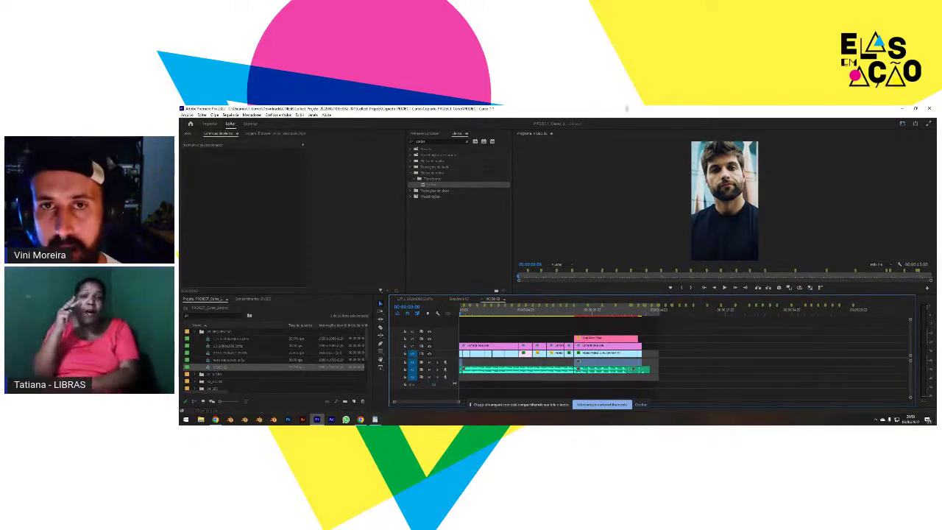
- Play the vertical sequence in an enlarged program monitor through to the INSTA FLOW title, and restore the editing layout
left_click(598, 151)
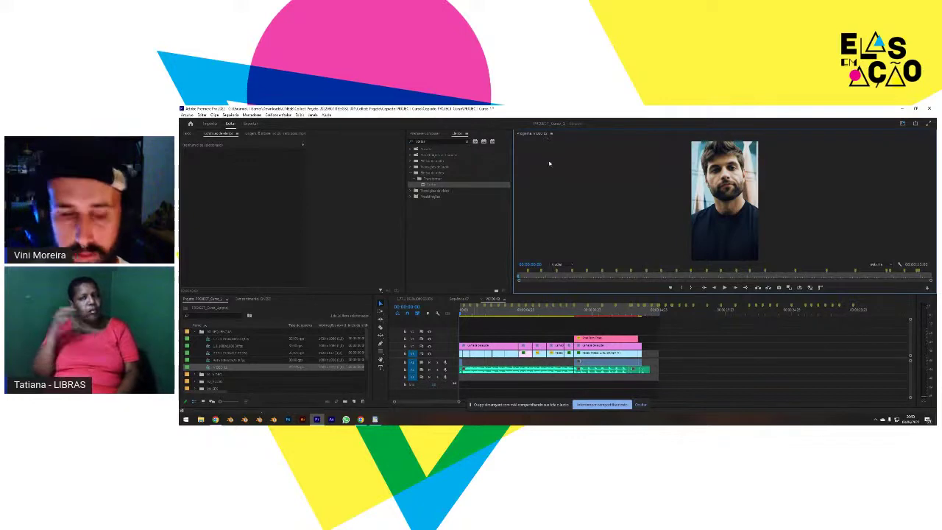
key("grave")
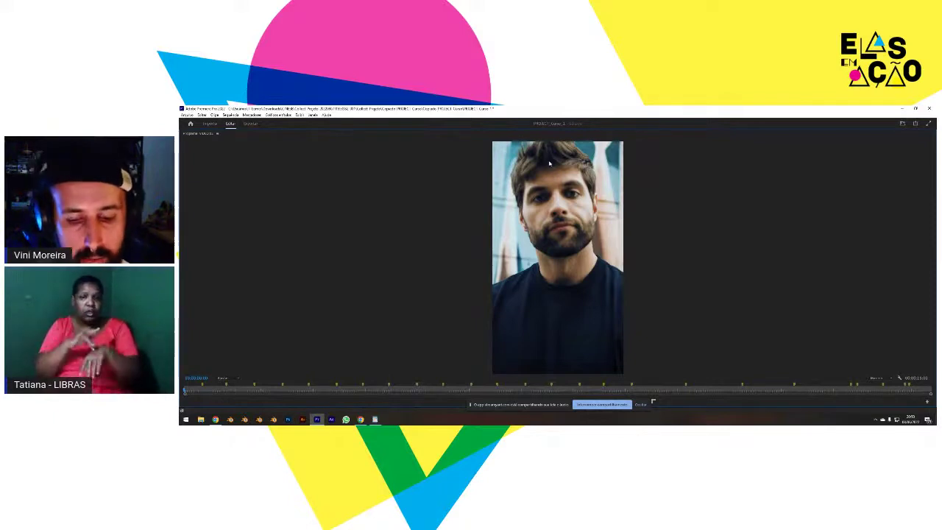
key("space")
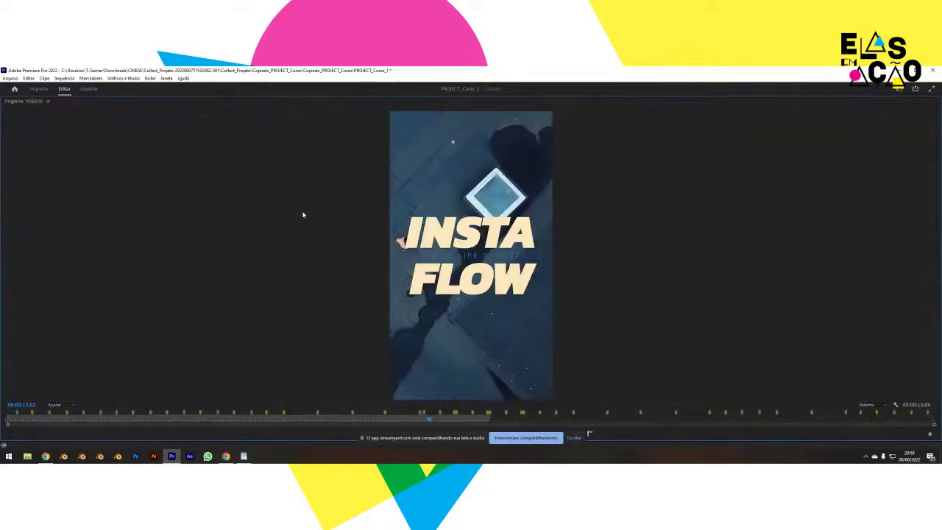
key("grave")
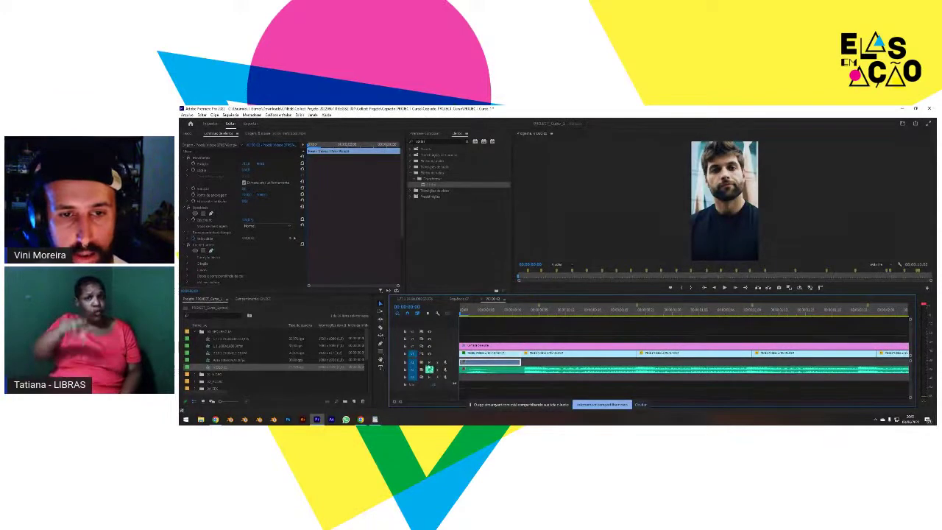
- Mute the first two audio tracks and play the vertical sequence from its start to the INSTA FLOW title
key("space")
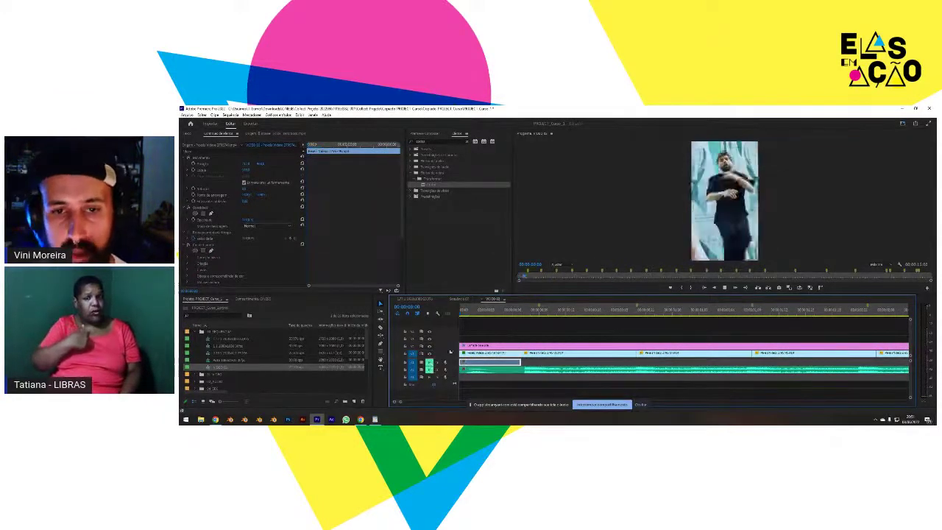
key("minus")
key("minus")
key("minus")
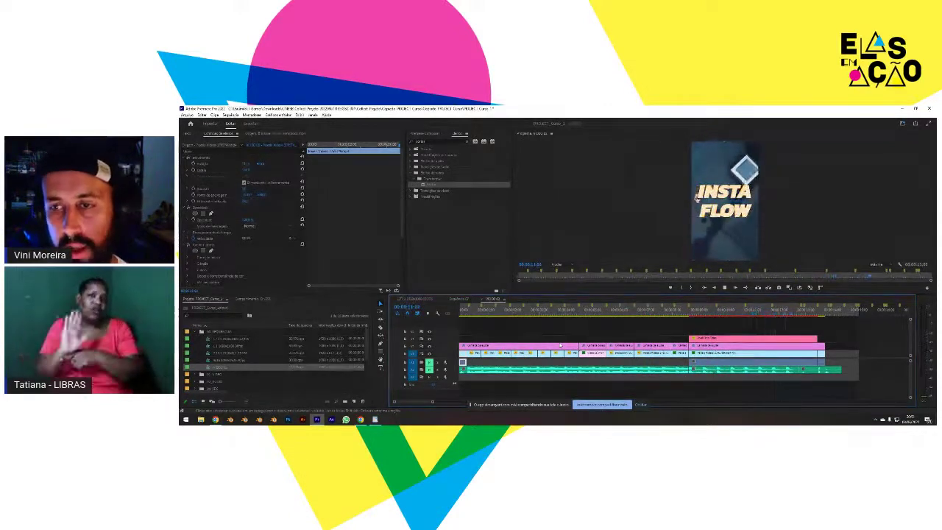
key("space")
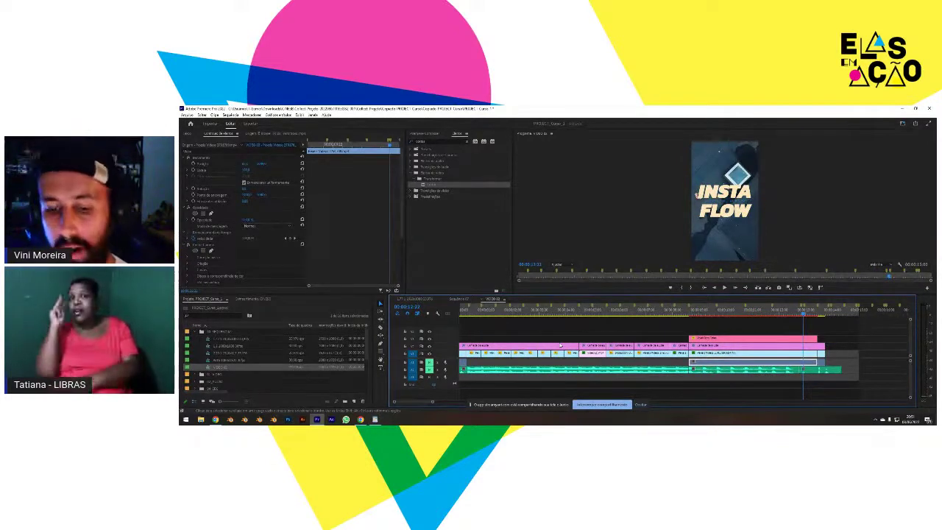
- Return the playhead to the sequence's start and replay the muted cuts, stopping on the dancer in black with raised arms
left_click_drag(565, 312, 449, 318)
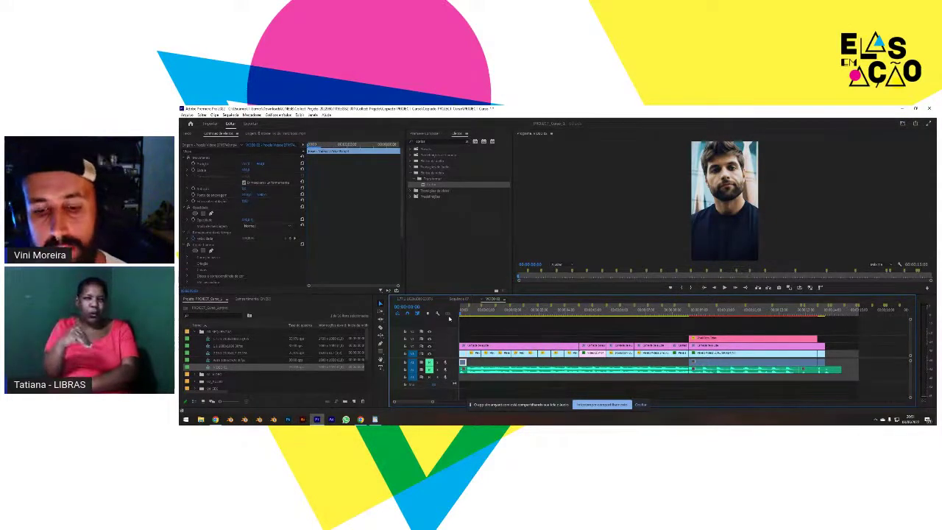
key("space")
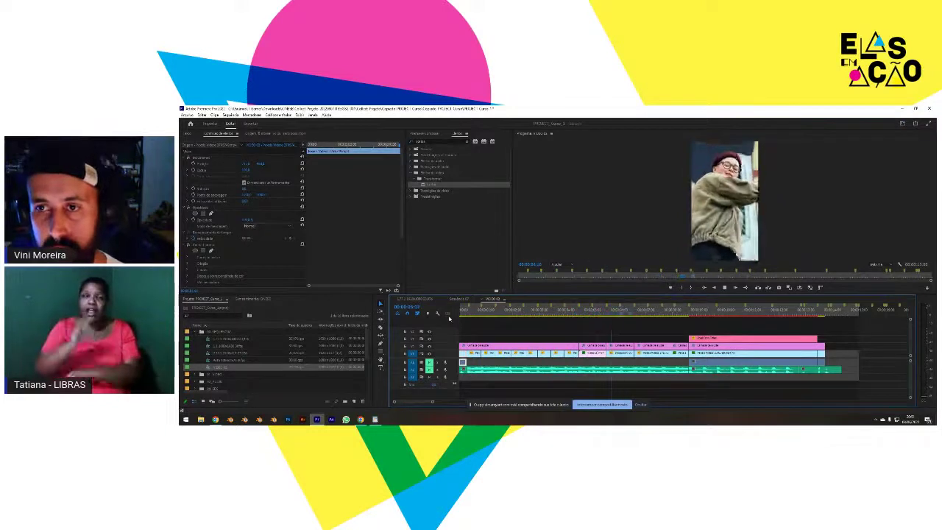
key("space")
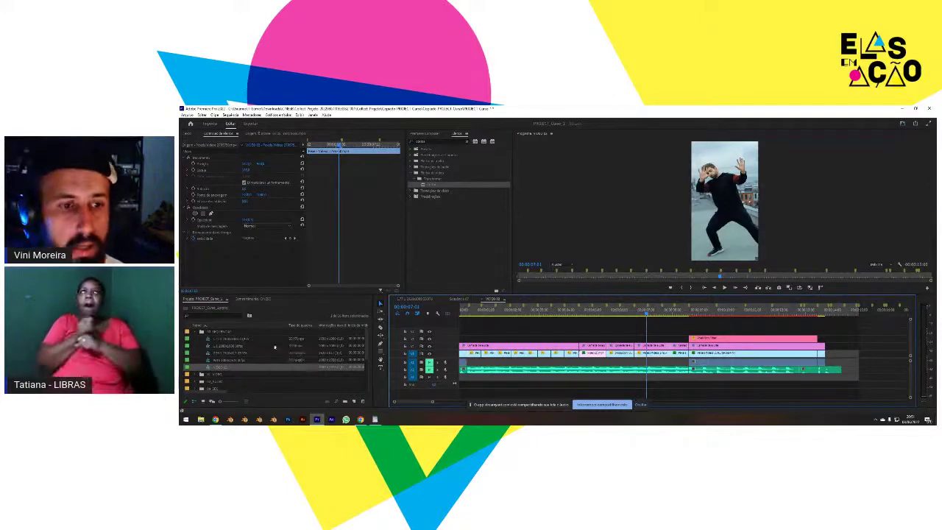
- Switch to Chrome and open the StreamYard broadcast tab to check the private chat
mouse_move(214, 422)
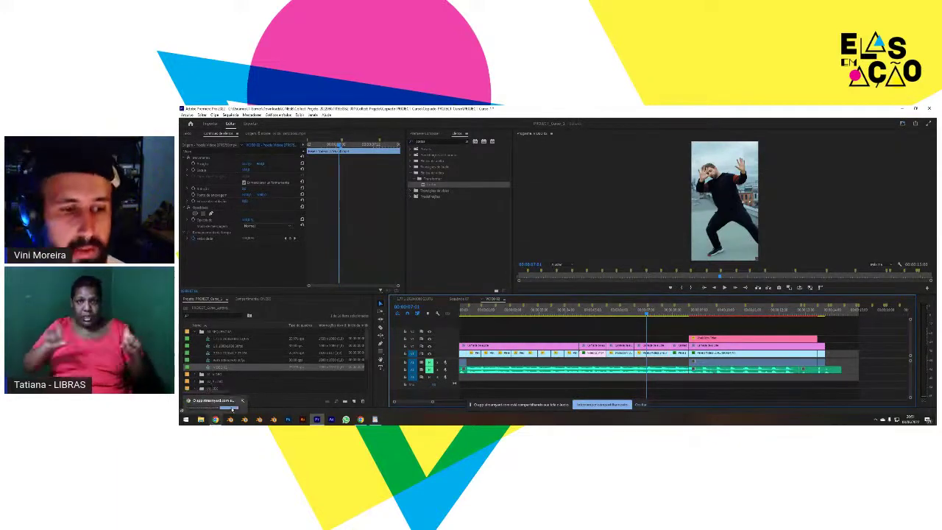
left_click(361, 420)
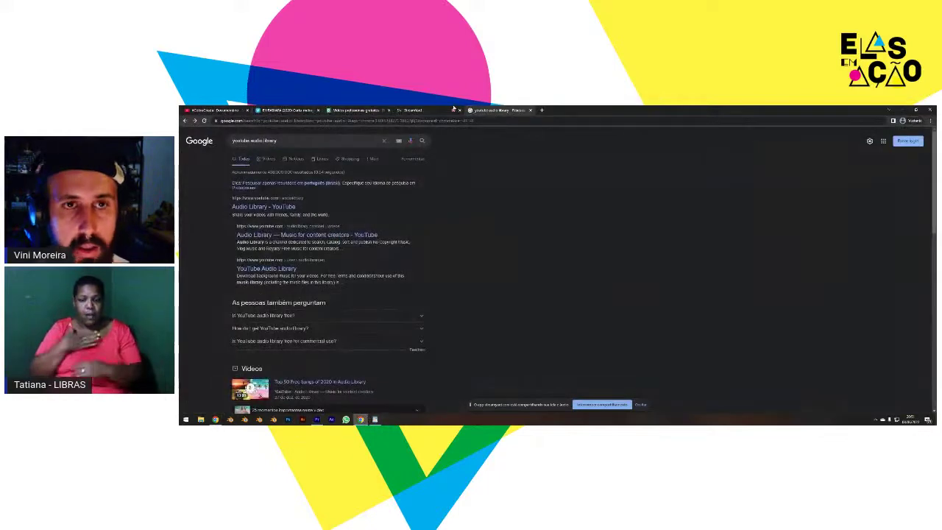
left_click(385, 109)
left_click(416, 110)
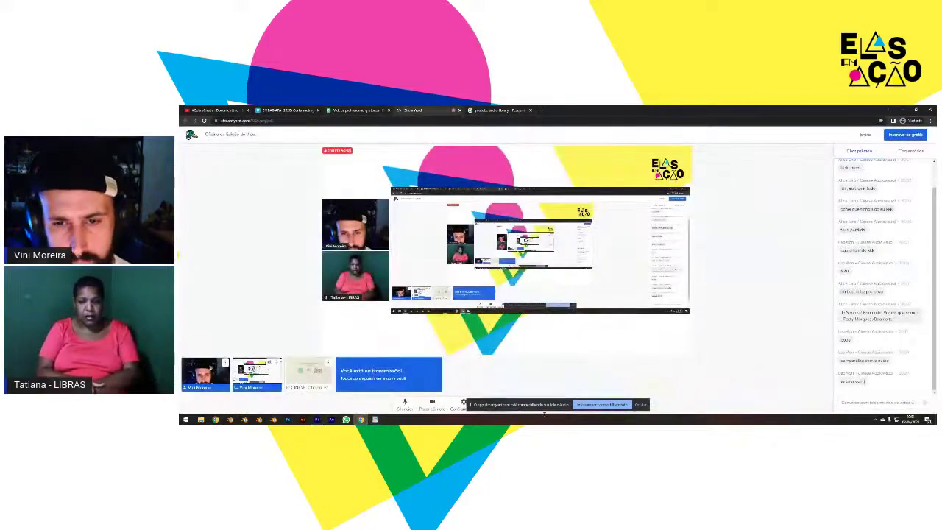